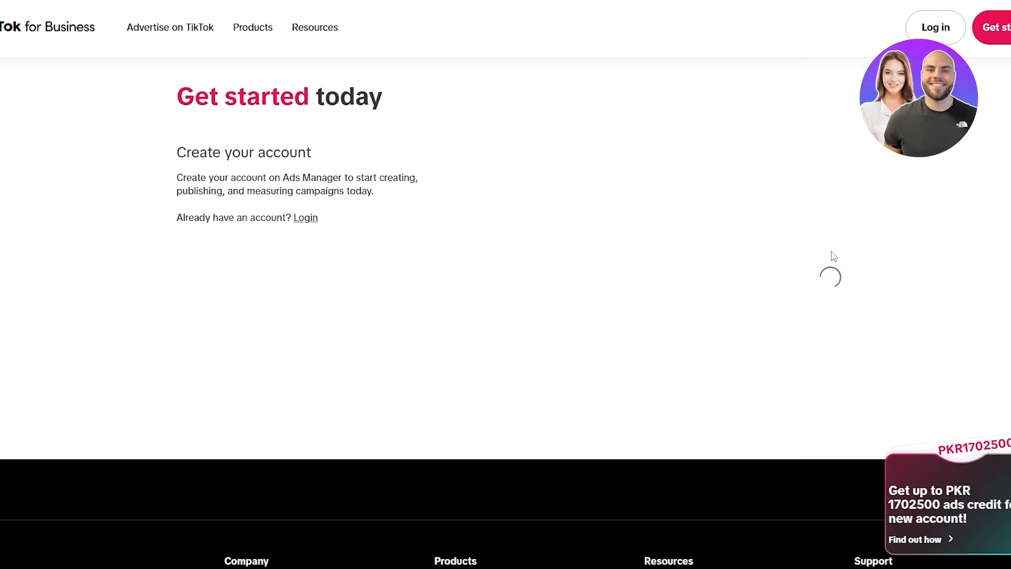
Enter the emailed verification code to confirm the email address for the TikTok for Business account
{"action": "scroll", "coordinate": [806, 279], "scroll_direction": "down", "scroll_amount": 2}
{"action": "scroll", "coordinate": [807, 287], "scroll_direction": "up", "scroll_amount": 6}
{"action": "scroll", "coordinate": [629, 223], "scroll_direction": "up", "scroll_amount": 20}
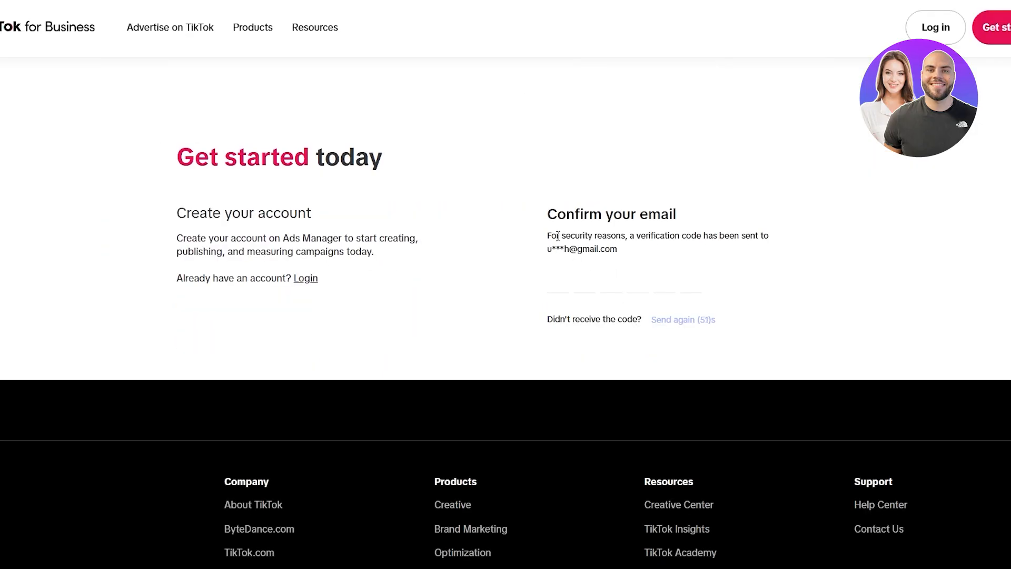
{"action": "left_click_drag", "start_coordinate": [545, 238], "coordinate": [807, 240]}
{"action": "left_click", "coordinate": [557, 262]}
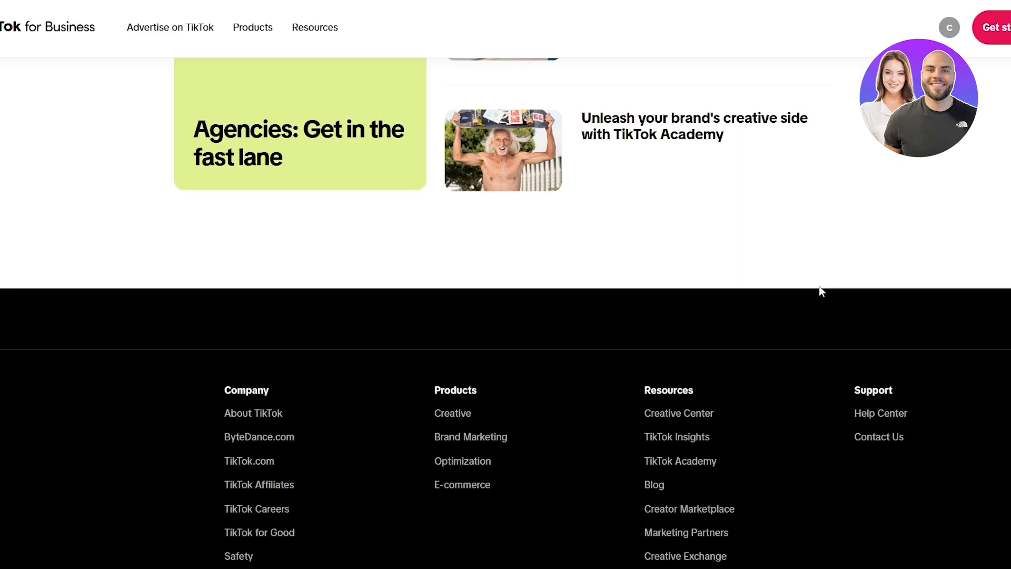
Get started as an advertiser from the TikTok for Business home page
{"action": "scroll", "coordinate": [819, 289], "scroll_direction": "up", "scroll_amount": 5}
{"action": "scroll", "coordinate": [770, 355], "scroll_direction": "up", "scroll_amount": 15}
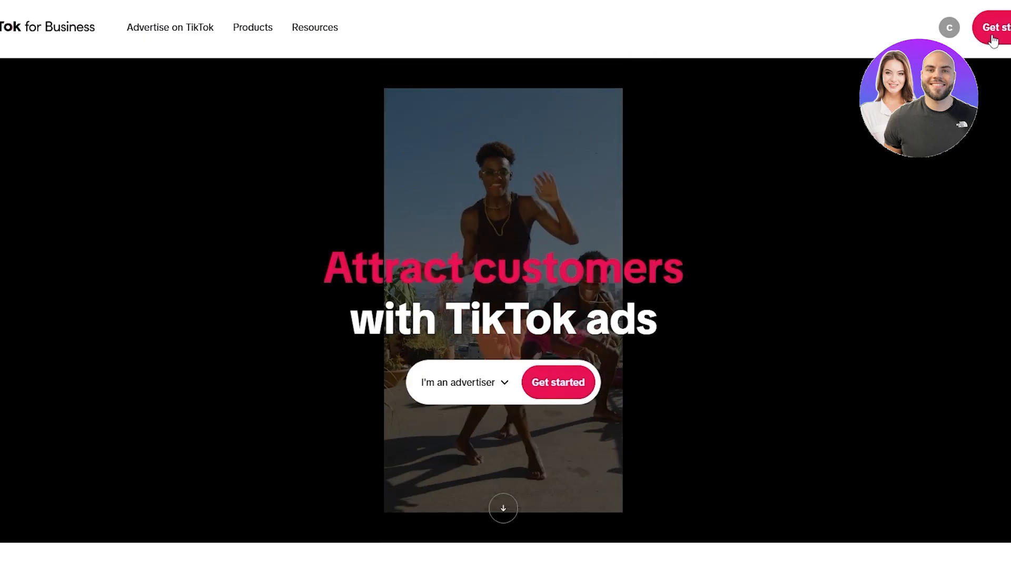
{"action": "left_click", "coordinate": [506, 383]}
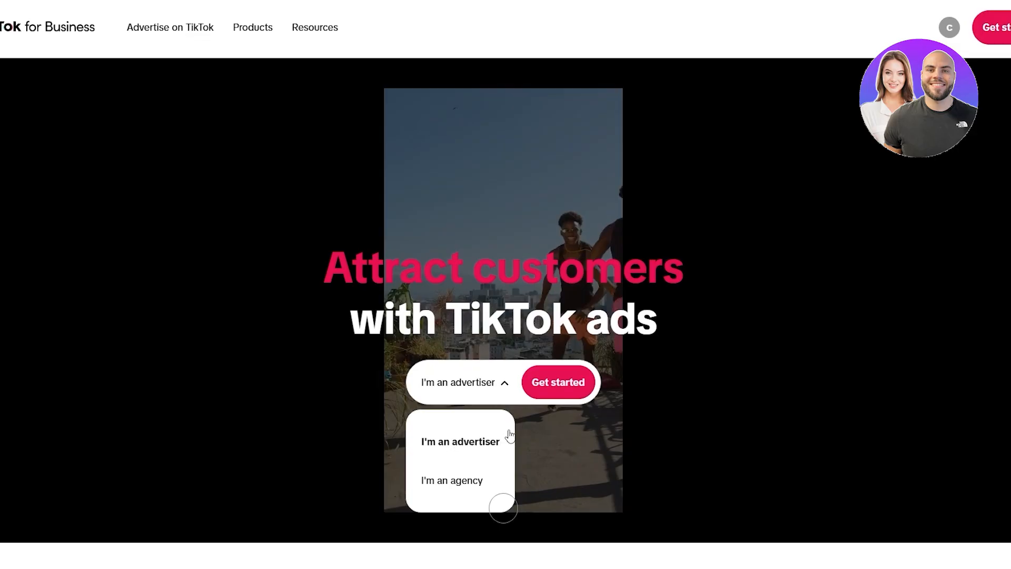
{"action": "left_click", "coordinate": [590, 383]}
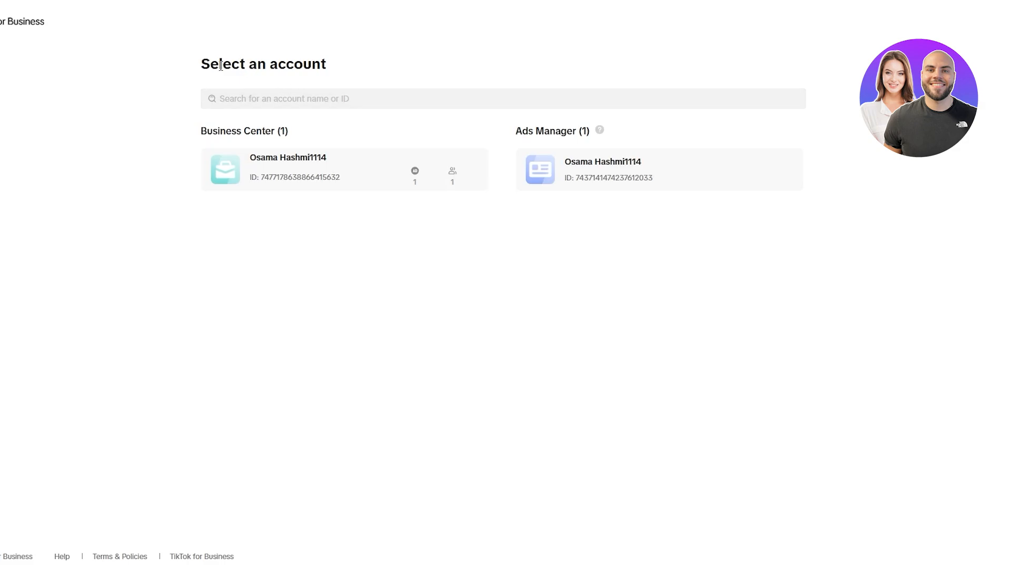
Choose the existing Ads Manager account rather than the Business Center one and open it
{"action": "left_click_drag", "start_coordinate": [219, 65], "coordinate": [314, 79]}
{"action": "left_click_drag", "start_coordinate": [225, 131], "coordinate": [272, 132]}
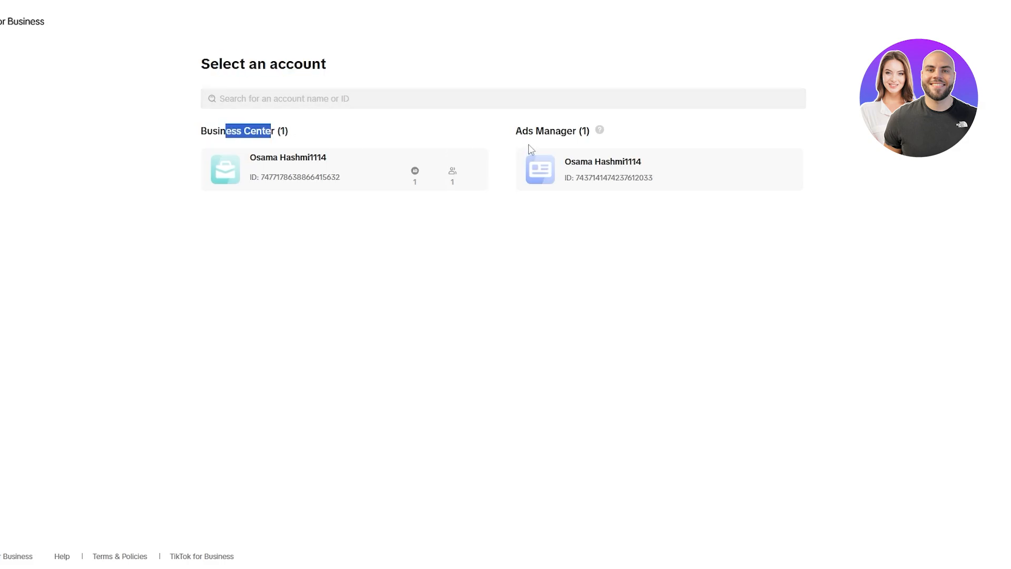
{"action": "left_click_drag", "start_coordinate": [528, 131], "coordinate": [566, 141]}
{"action": "left_click", "coordinate": [567, 283]}
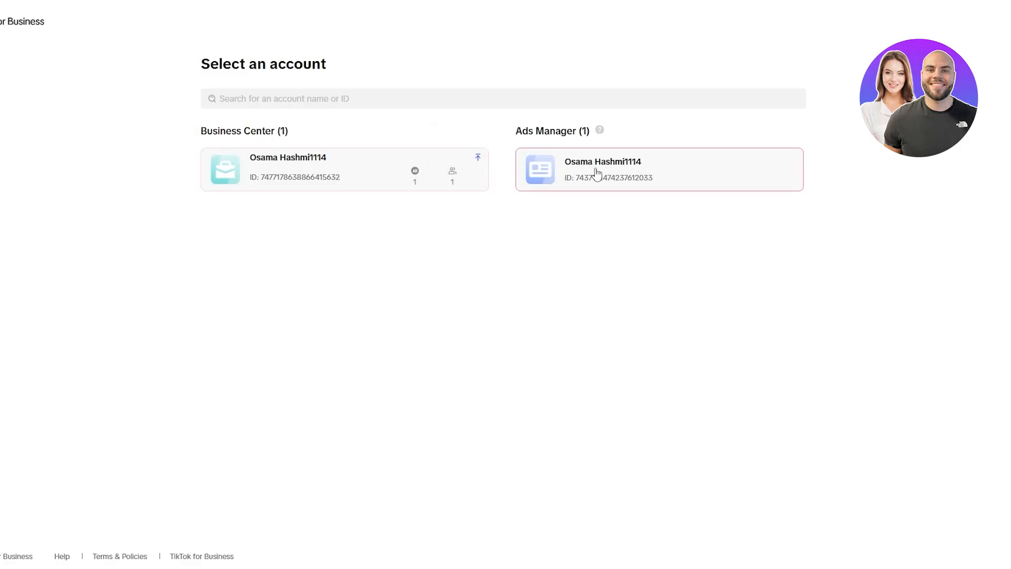
{"action": "left_click", "coordinate": [571, 188]}
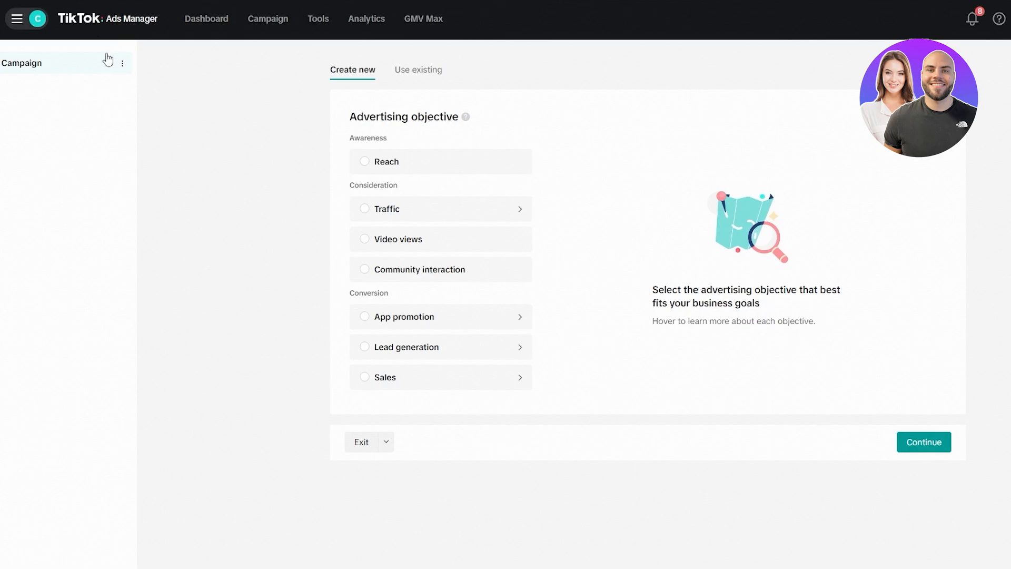
{"action": "left_click", "coordinate": [68, 25]}
{"action": "left_click", "coordinate": [453, 209]}
{"action": "left_click_drag", "start_coordinate": [376, 117], "coordinate": [536, 125]}
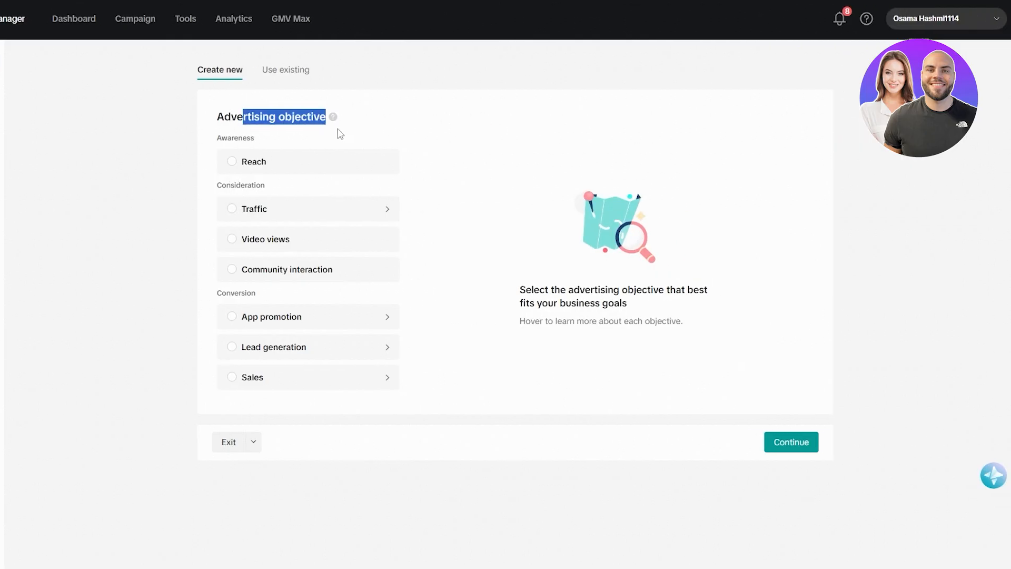
{"action": "left_click", "coordinate": [343, 121]}
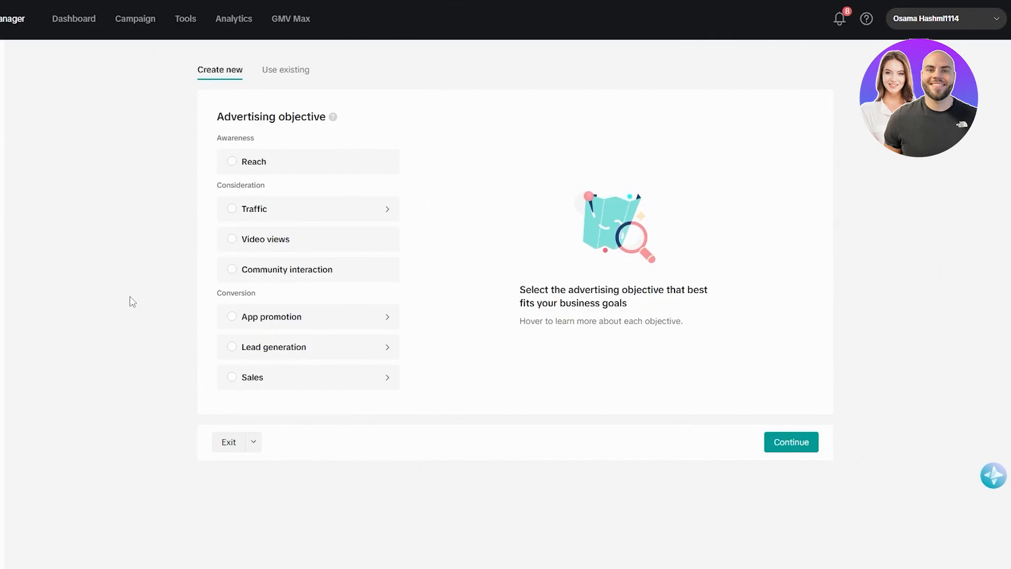
Select the Sales objective with Website as the sales destination, and dismiss the tip about campaign types
{"action": "mouse_move", "coordinate": [363, 219]}
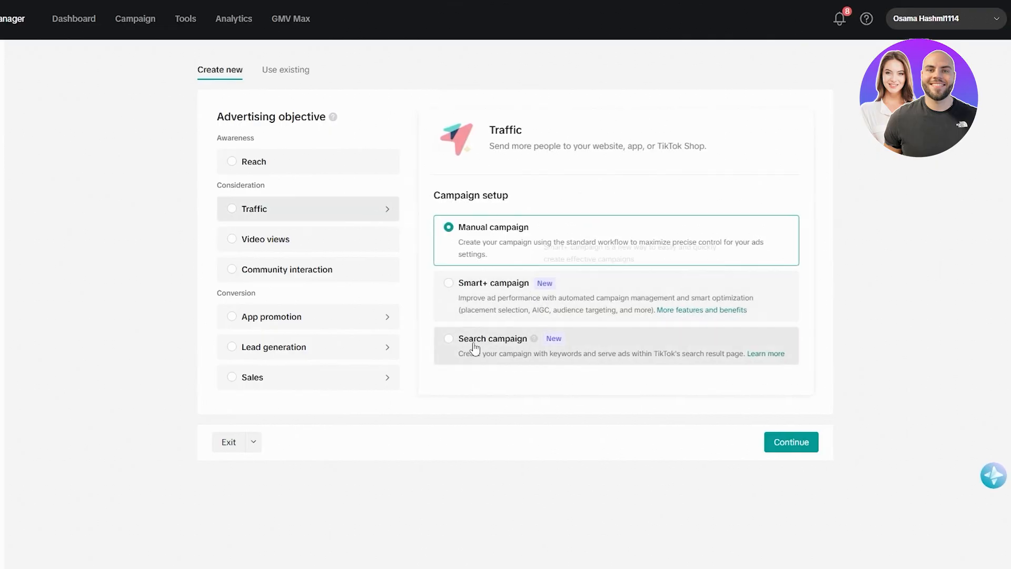
{"action": "left_click", "coordinate": [260, 389]}
{"action": "scroll", "coordinate": [424, 395], "scroll_direction": "down", "scroll_amount": 1}
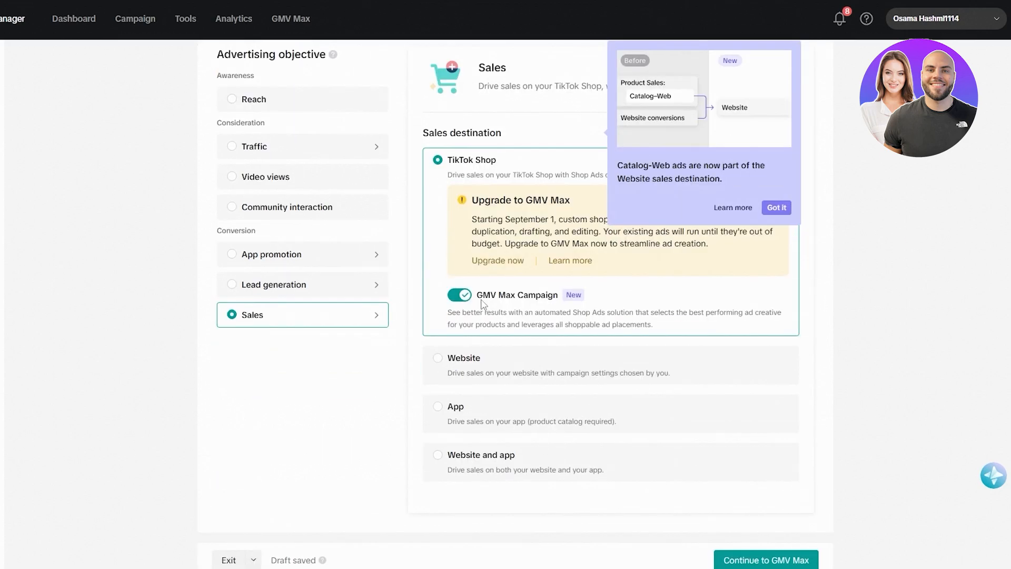
{"action": "left_click", "coordinate": [464, 298]}
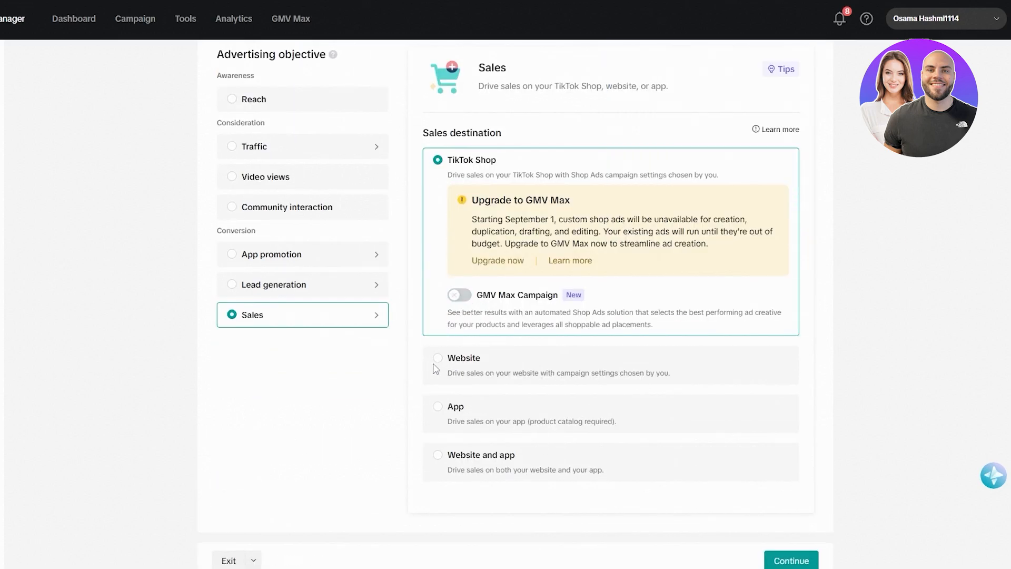
{"action": "left_click", "coordinate": [465, 369]}
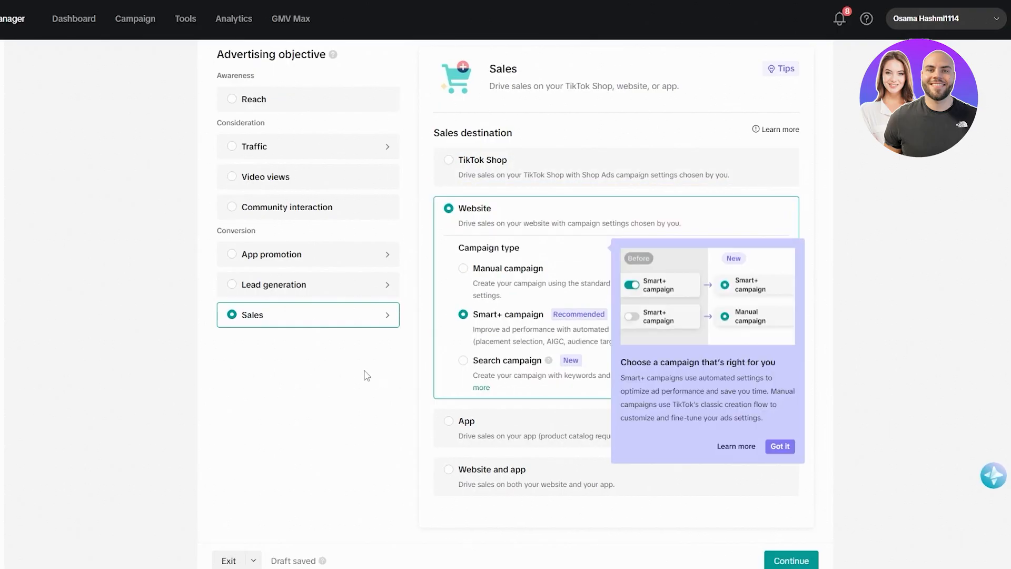
{"action": "scroll", "coordinate": [448, 321], "scroll_direction": "down", "scroll_amount": 1}
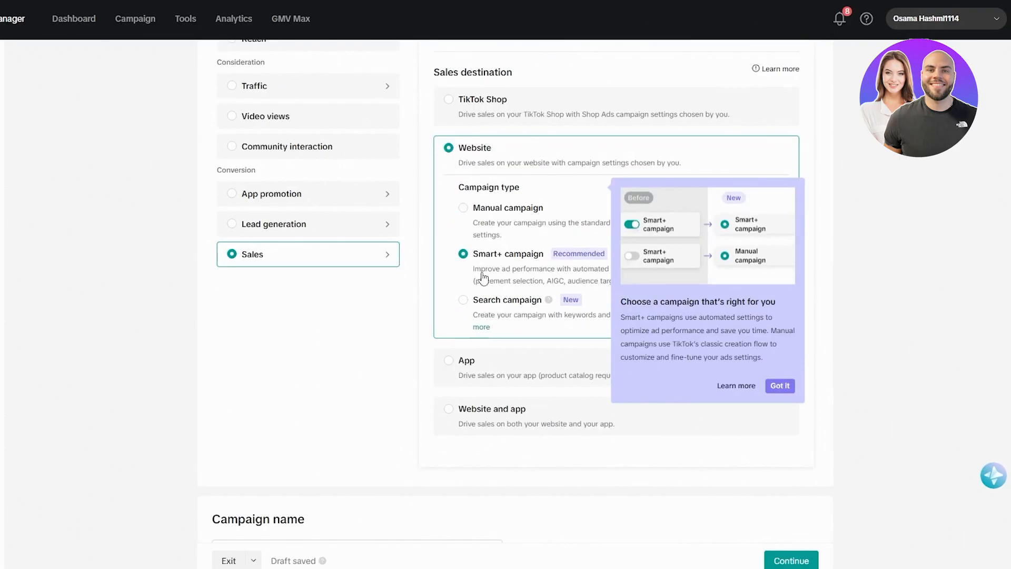
{"action": "left_click", "coordinate": [780, 387]}
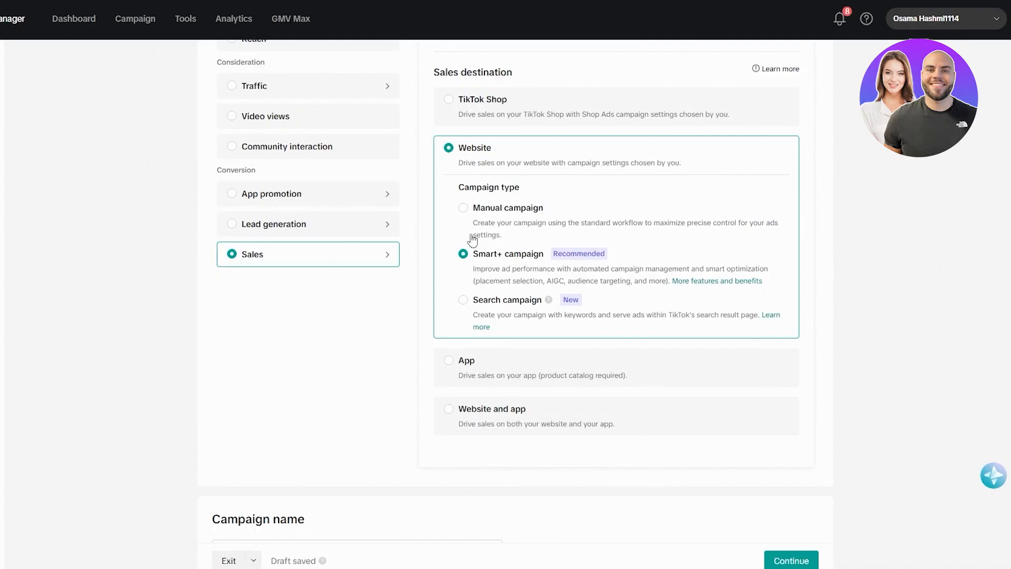
Check the special ad categories without selecting any, and name the campaign Shopify
{"action": "scroll", "coordinate": [374, 284], "scroll_direction": "down", "scroll_amount": 3}
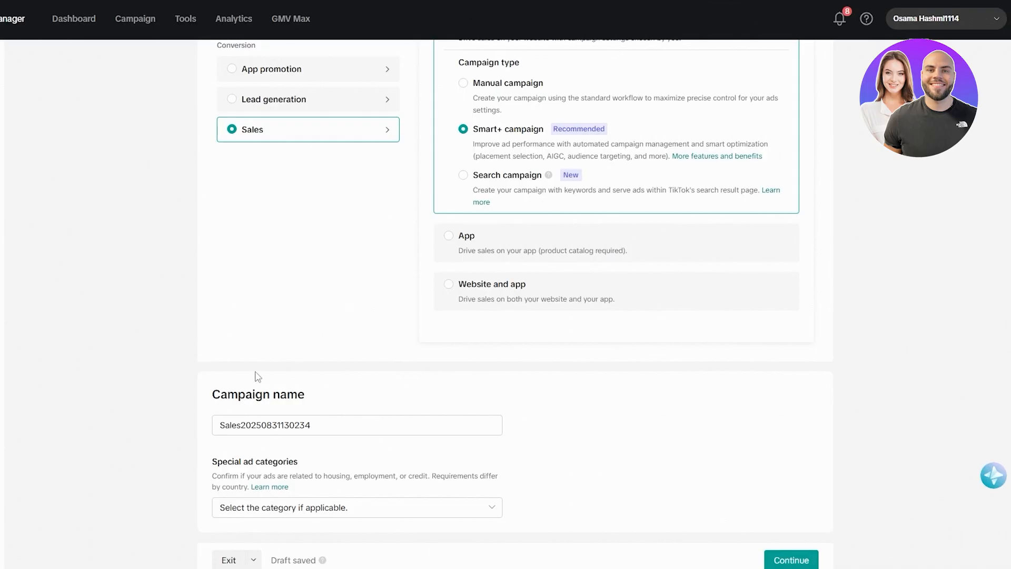
{"action": "left_click_drag", "start_coordinate": [212, 394], "coordinate": [211, 436]}
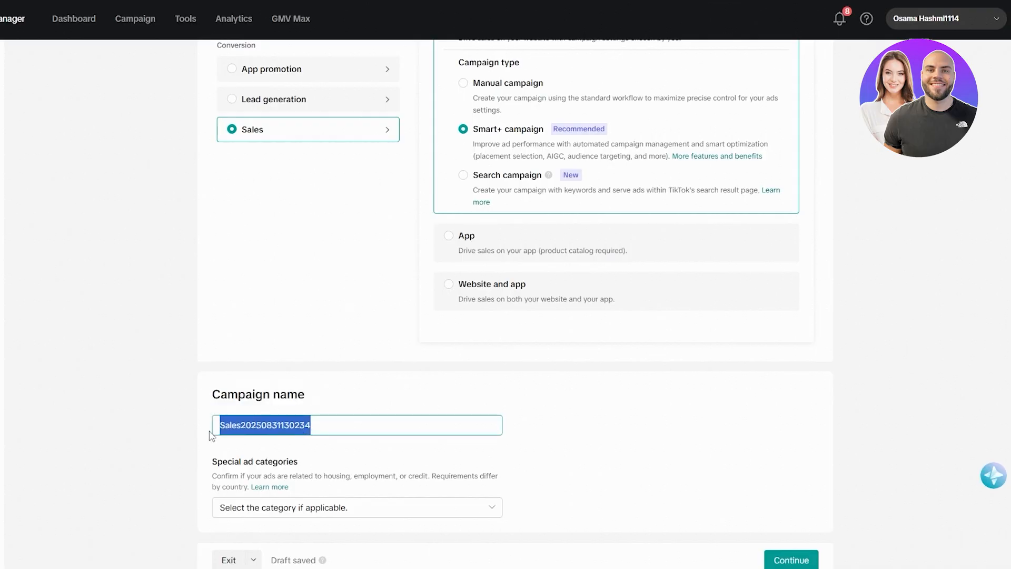
{"action": "left_click", "coordinate": [316, 507]}
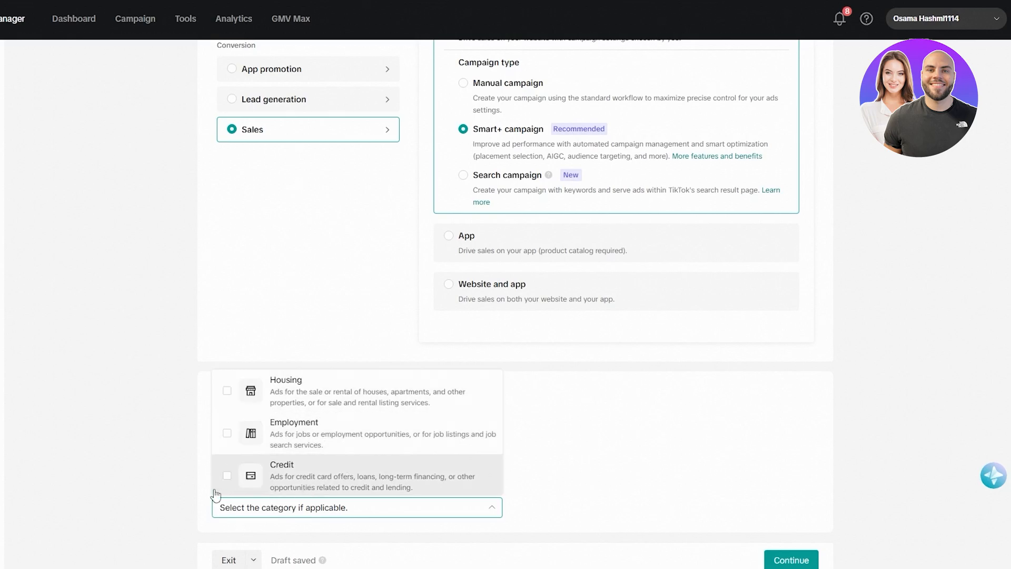
{"action": "left_click", "coordinate": [192, 482]}
{"action": "left_click_drag", "start_coordinate": [365, 430], "coordinate": [190, 435]}
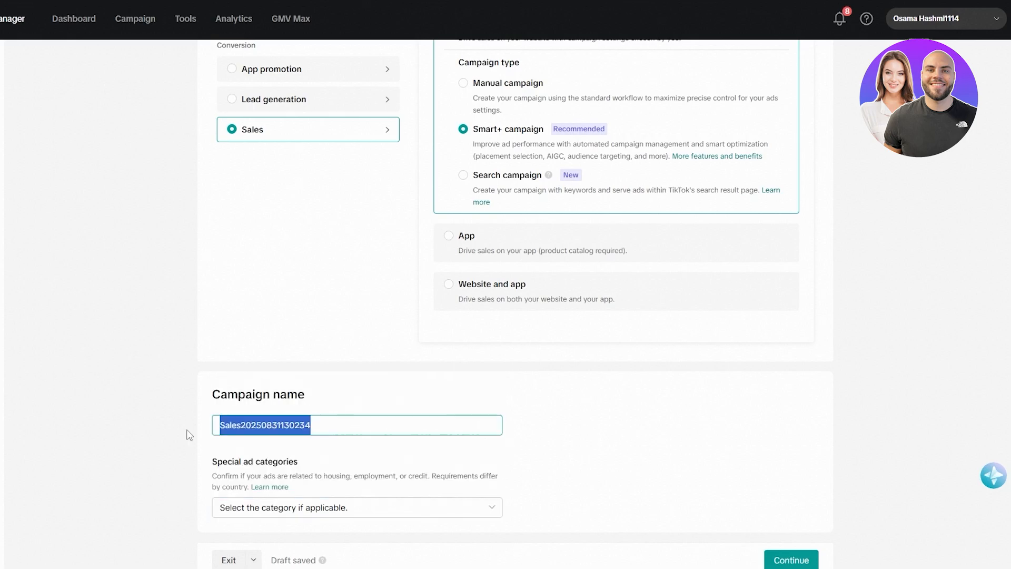
{"action": "type", "text": "Shopify"}
Review the sales destination and campaign type, and continue to the Smart+ ads setup
{"action": "scroll", "coordinate": [571, 298], "scroll_direction": "up", "scroll_amount": 3}
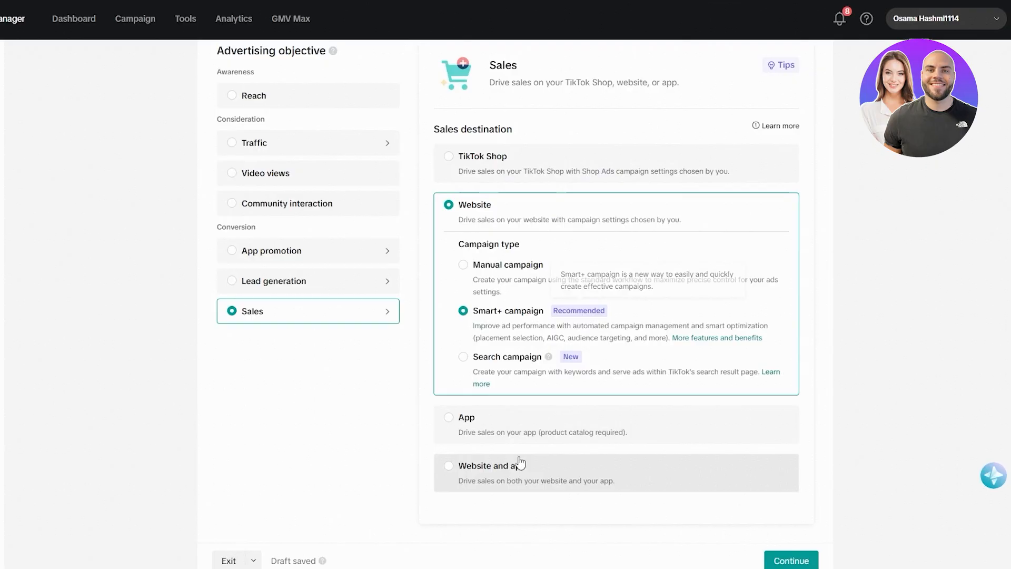
{"action": "scroll", "coordinate": [564, 286], "scroll_direction": "up", "scroll_amount": 1}
{"action": "scroll", "coordinate": [519, 353], "scroll_direction": "down", "scroll_amount": 1}
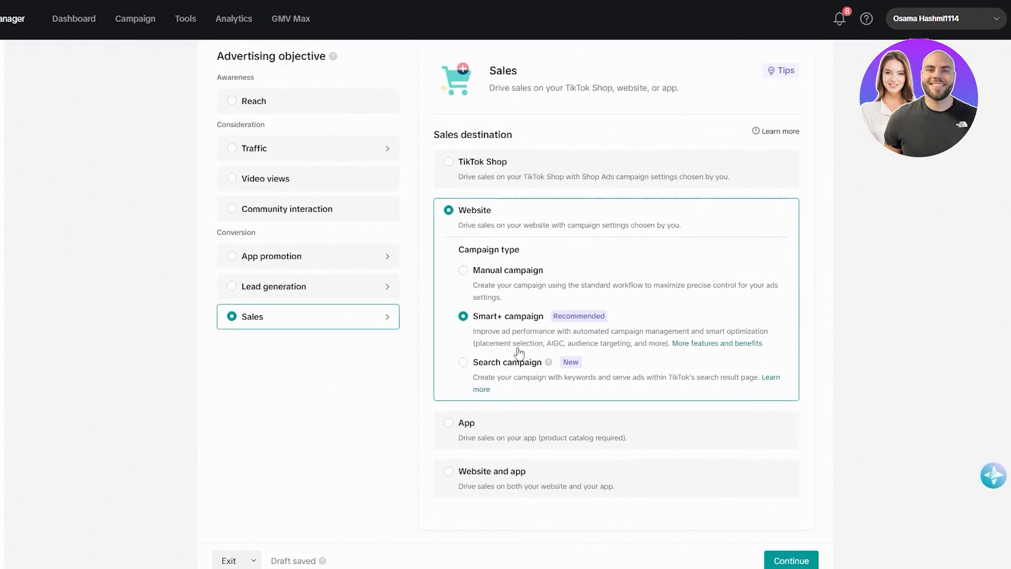
{"action": "scroll", "coordinate": [785, 532], "scroll_direction": "down", "scroll_amount": 3}
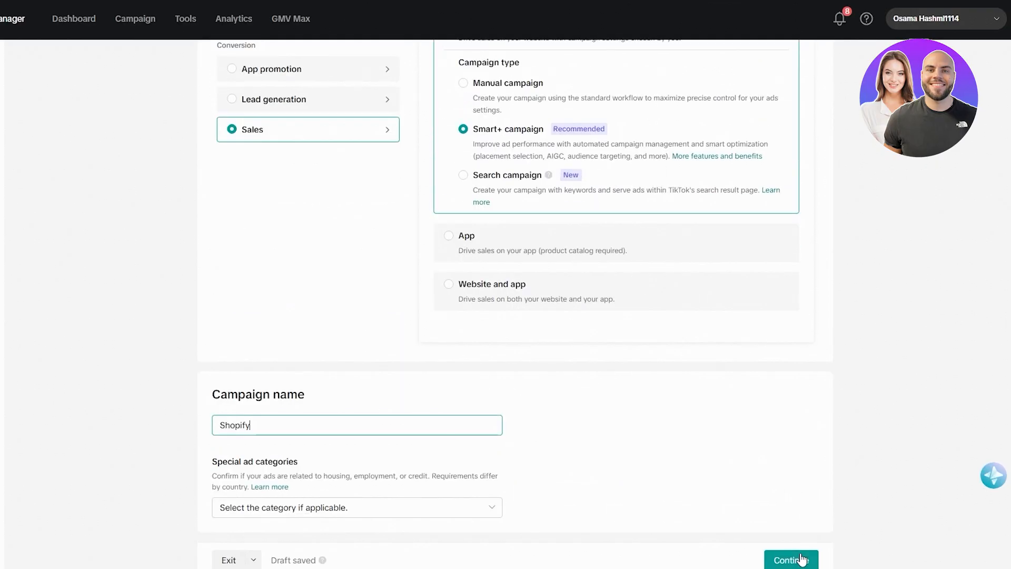
{"action": "left_click", "coordinate": [801, 559]}
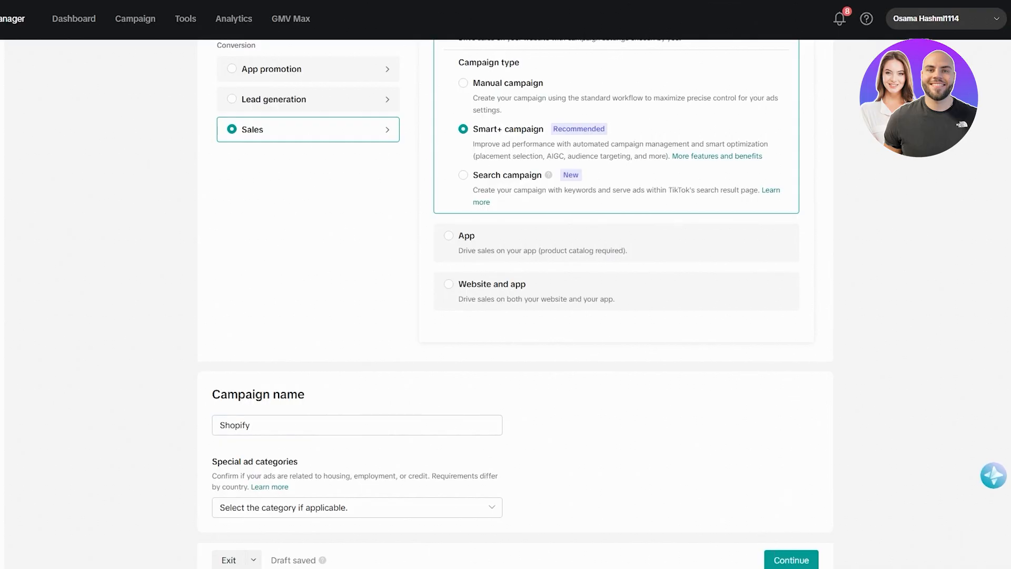
{"action": "left_click", "coordinate": [798, 562]}
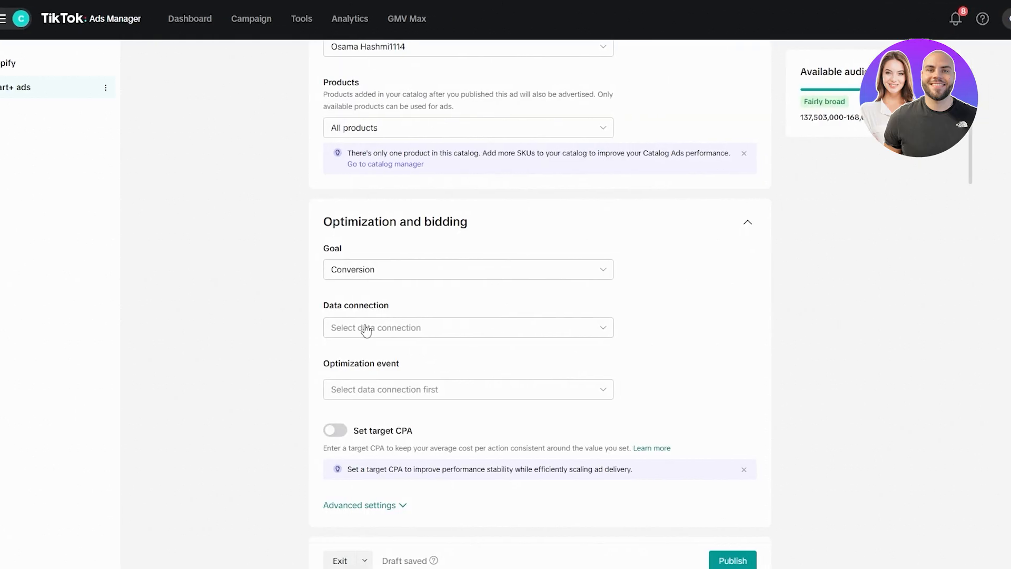
Examine the catalog options in the product source details and the optimization and bidding settings
{"action": "scroll", "coordinate": [366, 328], "scroll_direction": "up", "scroll_amount": 2}
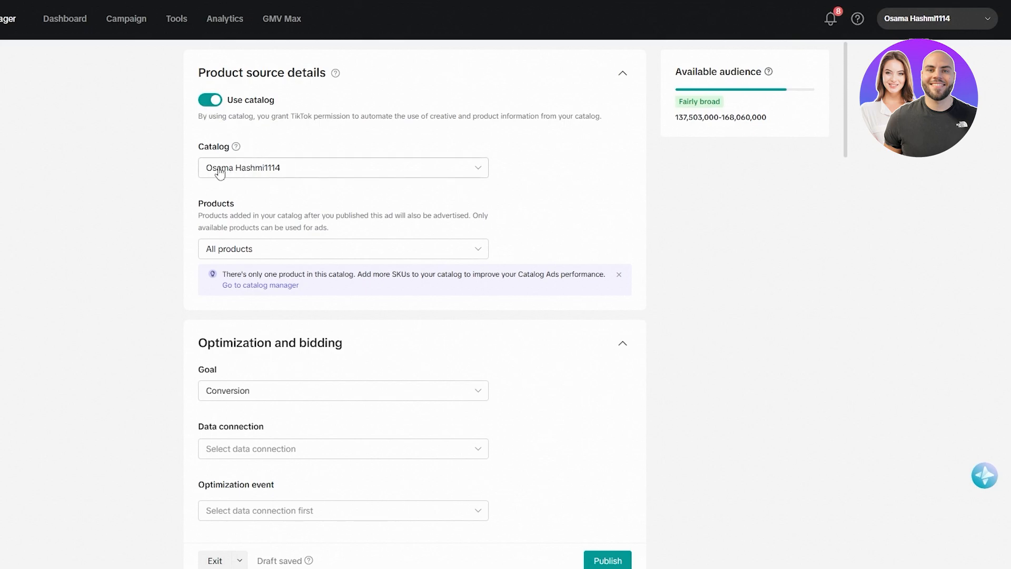
{"action": "left_click", "coordinate": [311, 175]}
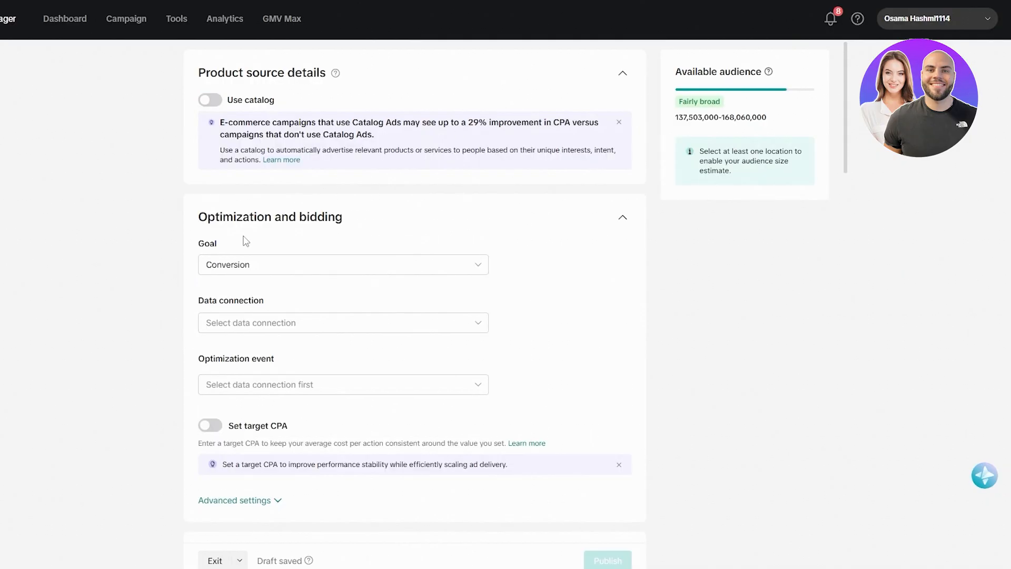
{"action": "scroll", "coordinate": [214, 249], "scroll_direction": "down", "scroll_amount": 3}
{"action": "scroll", "coordinate": [229, 196], "scroll_direction": "up", "scroll_amount": 3}
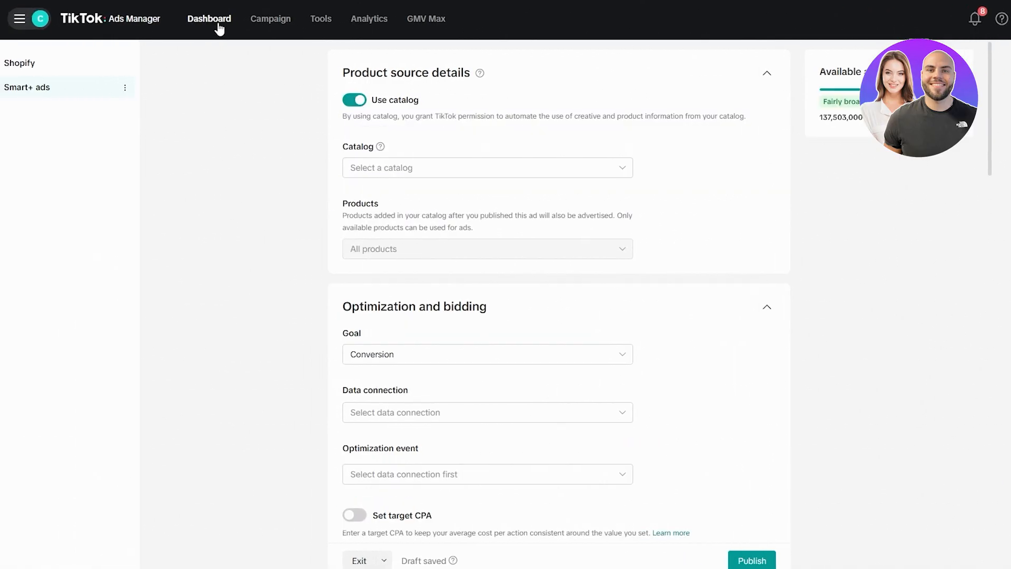
Leave the ad setup for the dashboard and open the Catalogs management tool
{"action": "left_click", "coordinate": [217, 28]}
{"action": "mouse_move", "coordinate": [319, 20]}
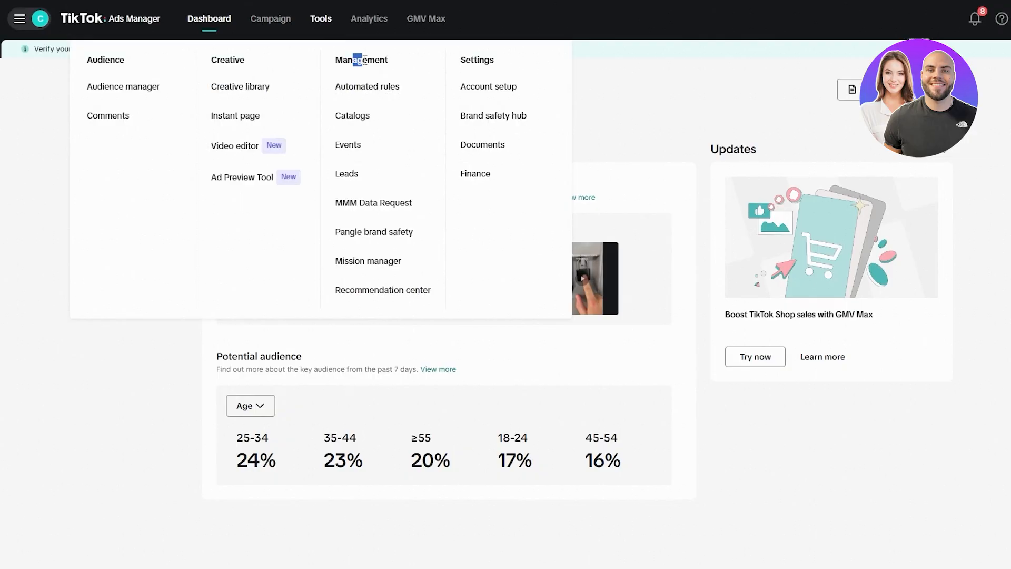
{"action": "left_click", "coordinate": [348, 124]}
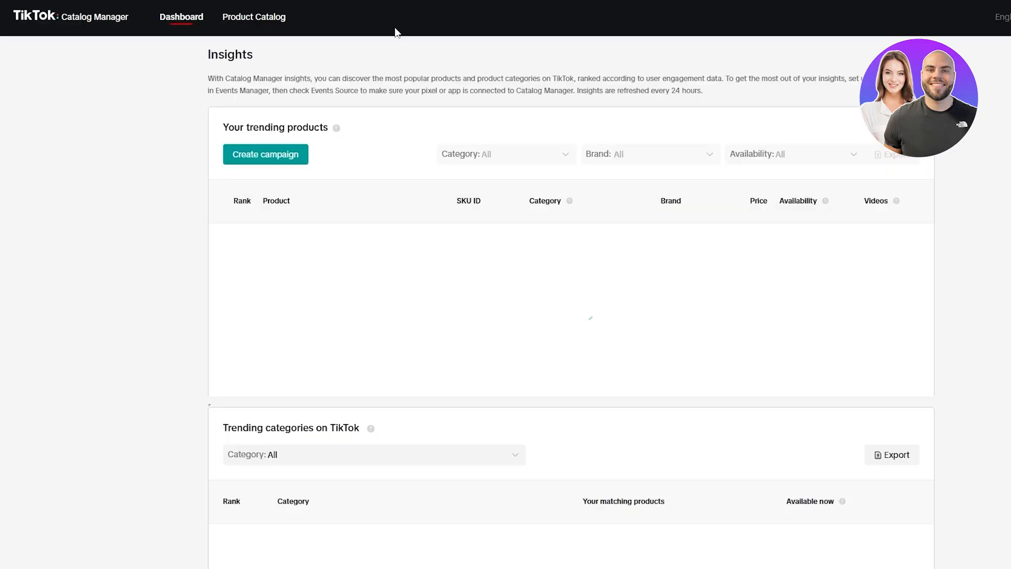
Go to the product list of the selected catalog and open the upload options for adding products
{"action": "scroll", "coordinate": [221, 181], "scroll_direction": "down", "scroll_amount": 3}
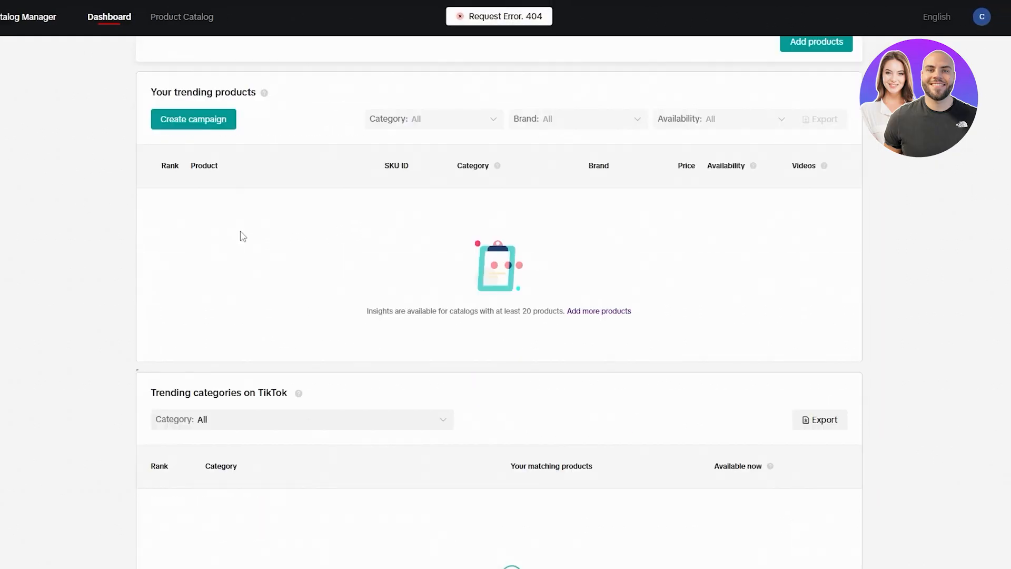
{"action": "scroll", "coordinate": [544, 218], "scroll_direction": "up", "scroll_amount": 2}
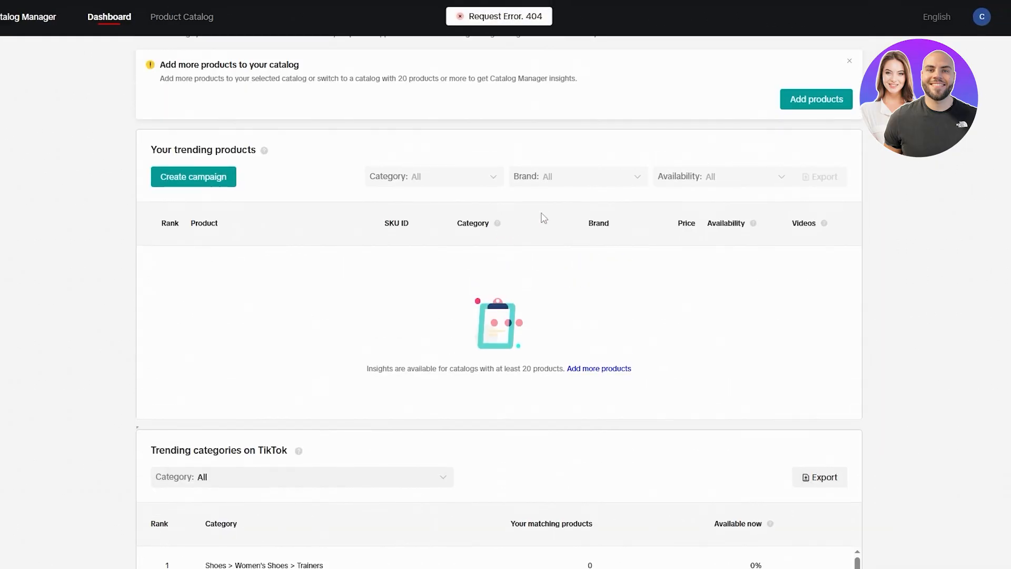
{"action": "left_click", "coordinate": [810, 95]}
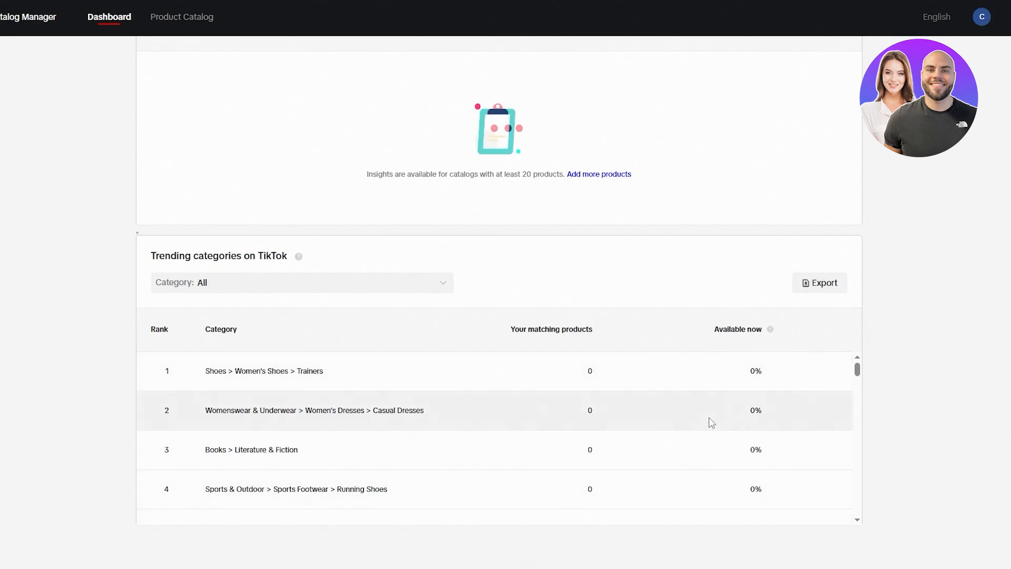
{"action": "scroll", "coordinate": [709, 420], "scroll_direction": "up", "scroll_amount": 5}
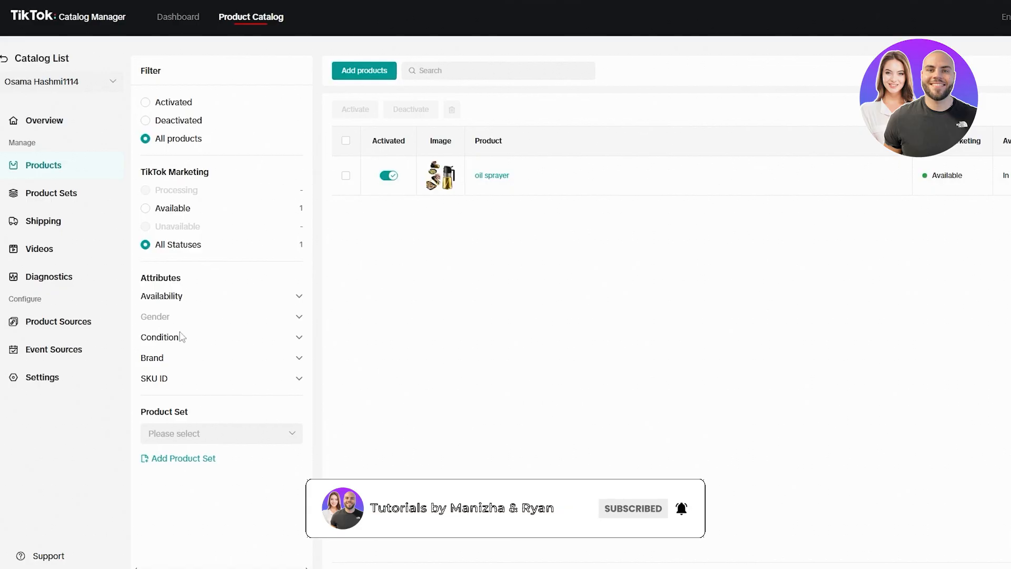
{"action": "left_click", "coordinate": [303, 71]}
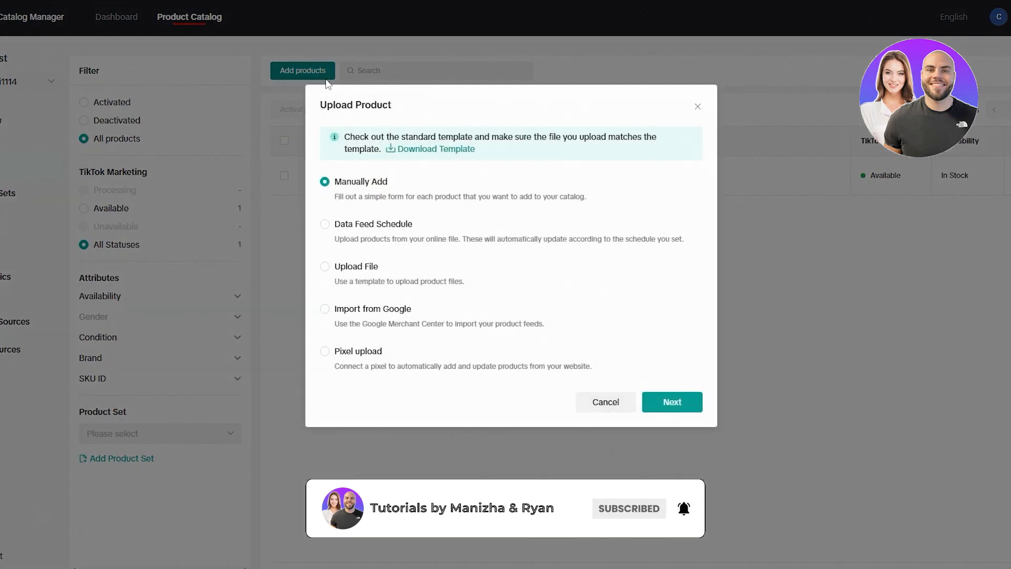
Choose file upload as the method for adding products and select the products-100 CSV file as the upload
{"action": "left_click", "coordinate": [359, 266]}
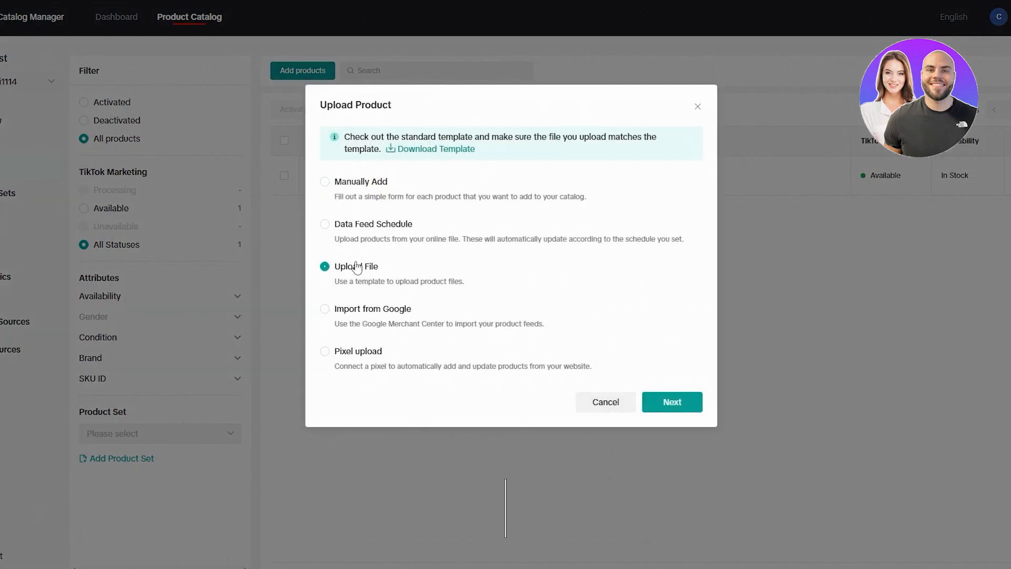
{"action": "left_click_drag", "start_coordinate": [368, 281], "coordinate": [463, 283]}
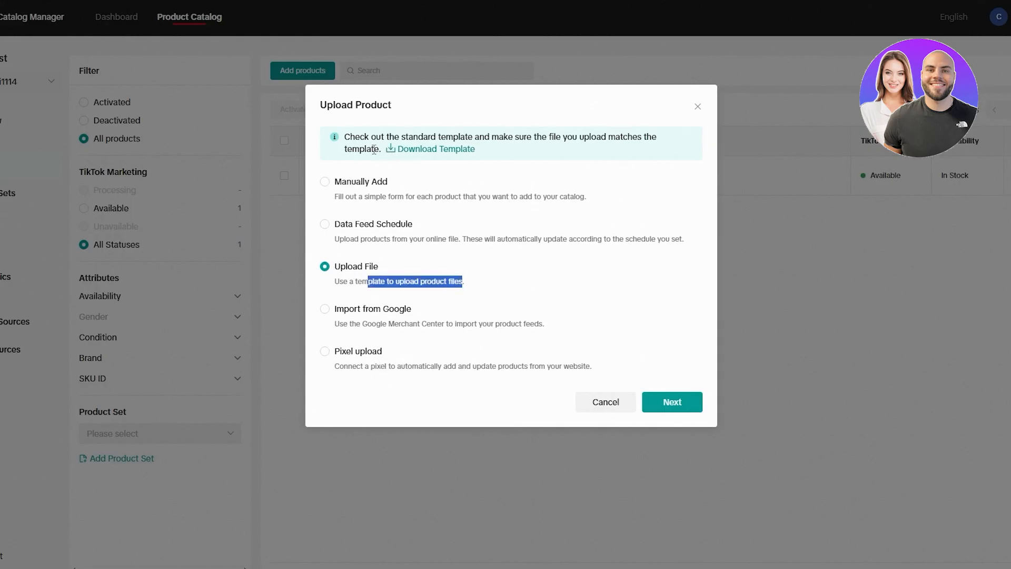
{"action": "left_click", "coordinate": [674, 402]}
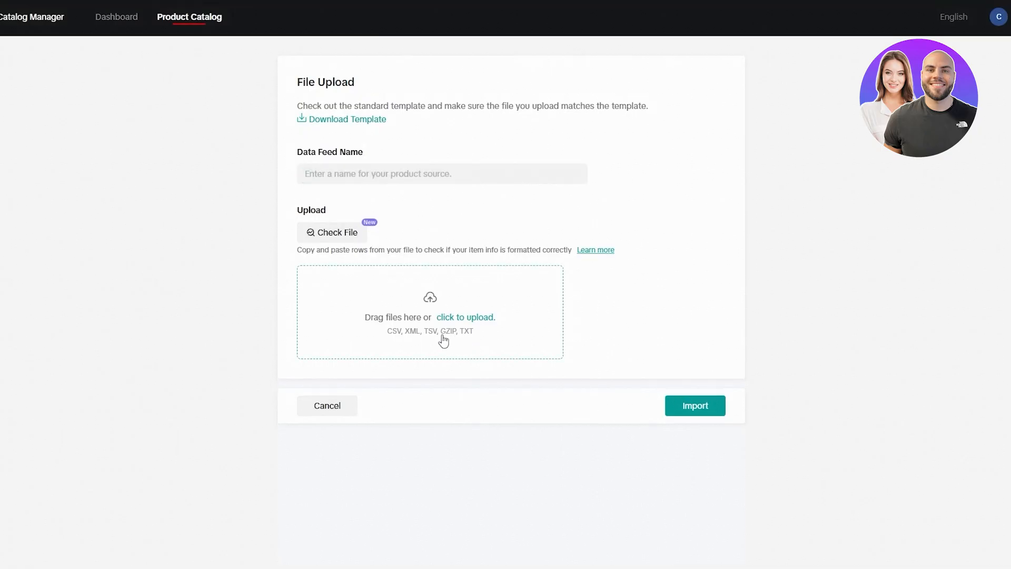
{"action": "left_click", "coordinate": [484, 331]}
{"action": "double_click", "coordinate": [282, 43]}
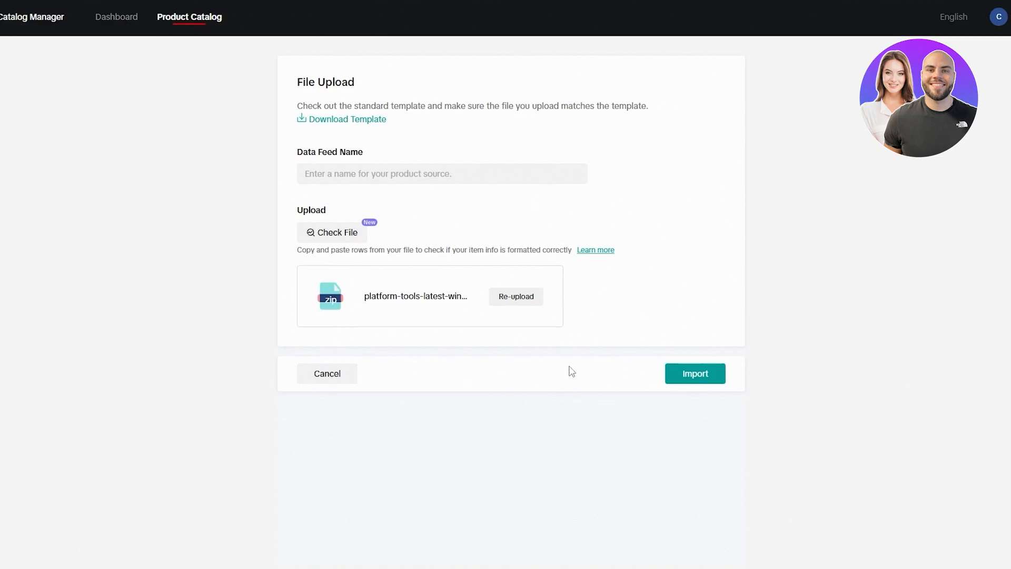
{"action": "left_click", "coordinate": [513, 300]}
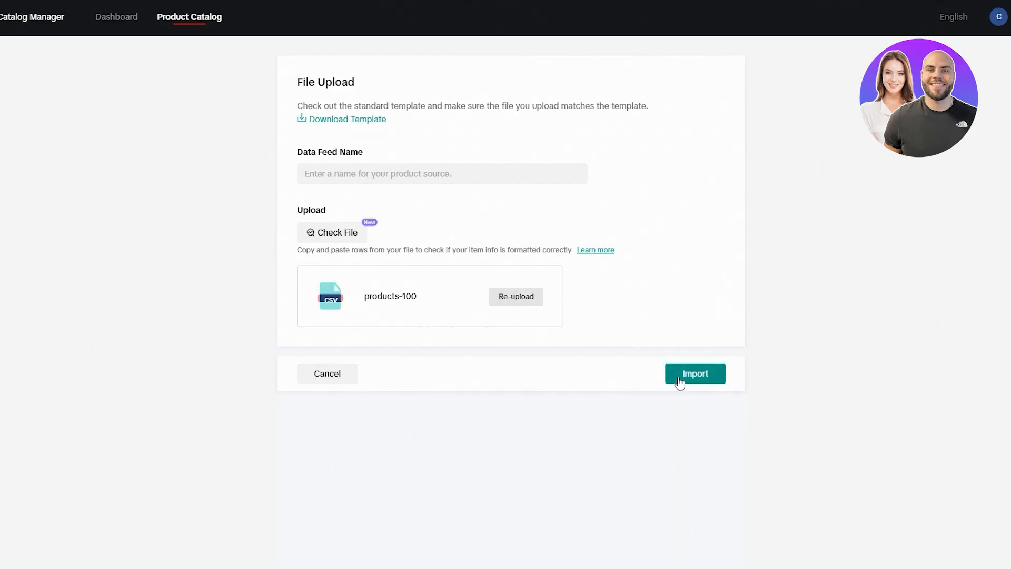
Import the product file with 100s as the data feed name and check its upload log
{"action": "left_click", "coordinate": [680, 383]}
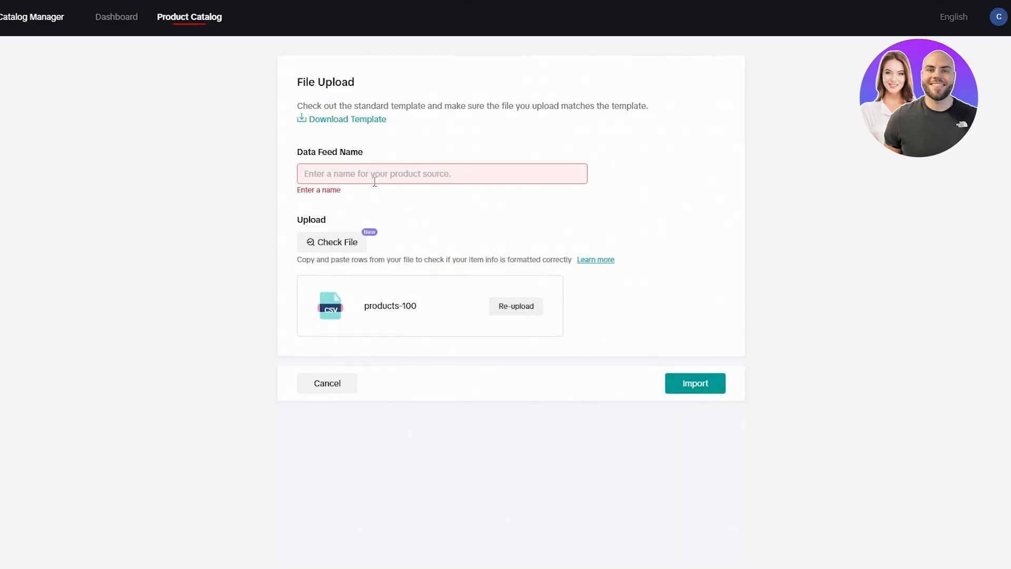
{"action": "type", "text": "100s"}
{"action": "left_click", "coordinate": [695, 382]}
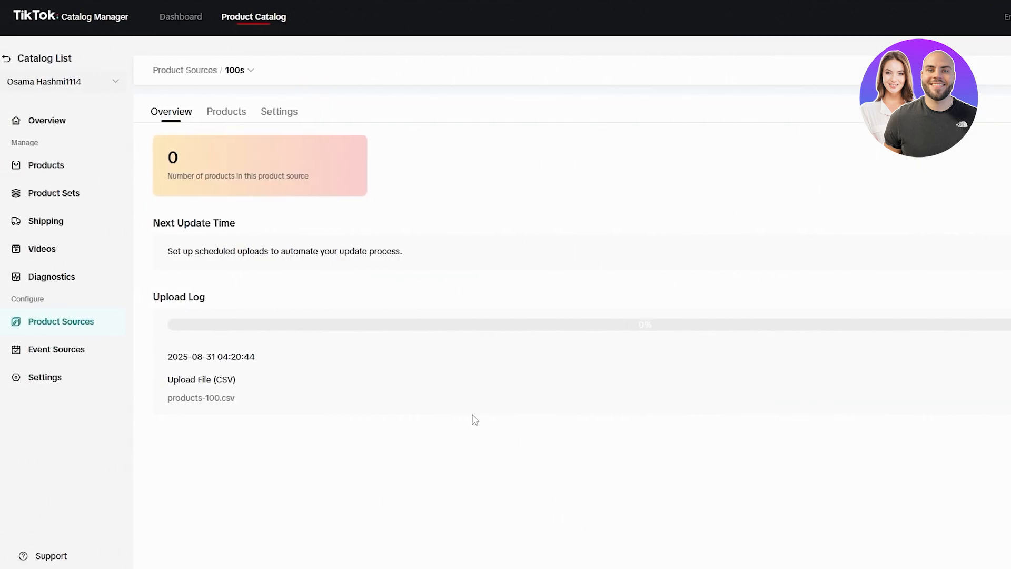
{"action": "left_click_drag", "start_coordinate": [655, 363], "coordinate": [674, 374]}
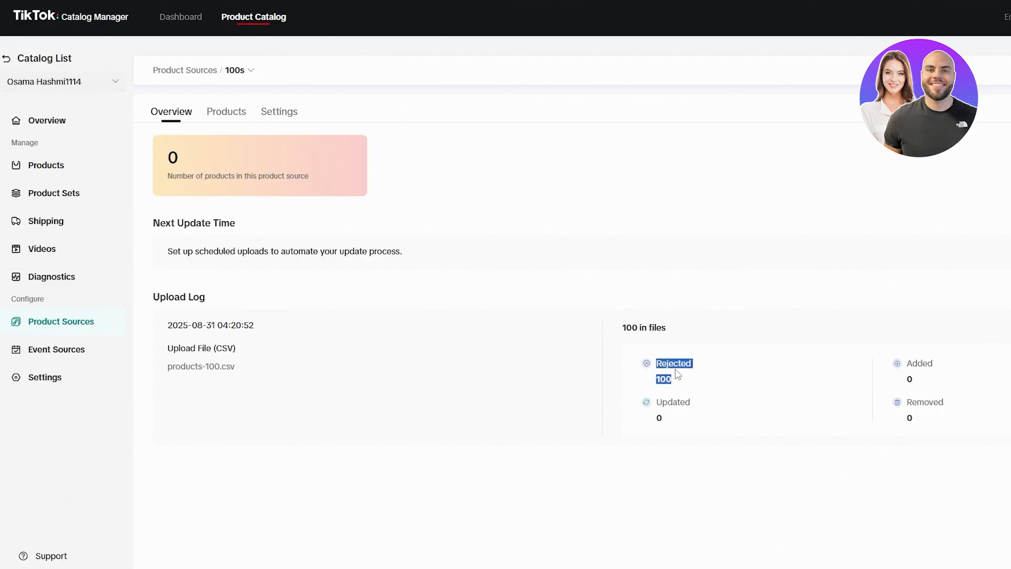
{"action": "left_click", "coordinate": [262, 74]}
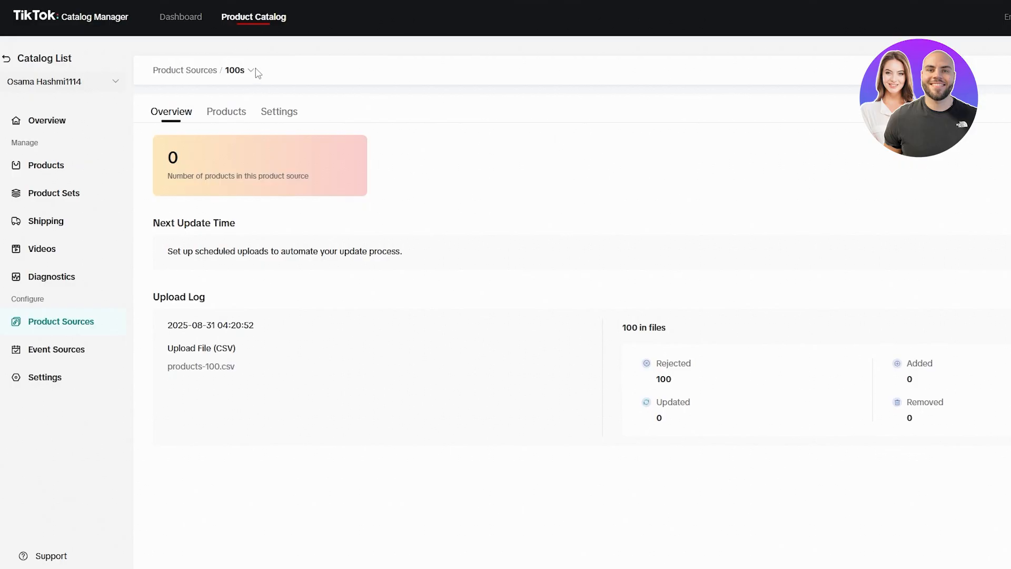
Leave the product source and return from the catalog tool to the Ads Manager dashboard
{"action": "left_click", "coordinate": [14, 68]}
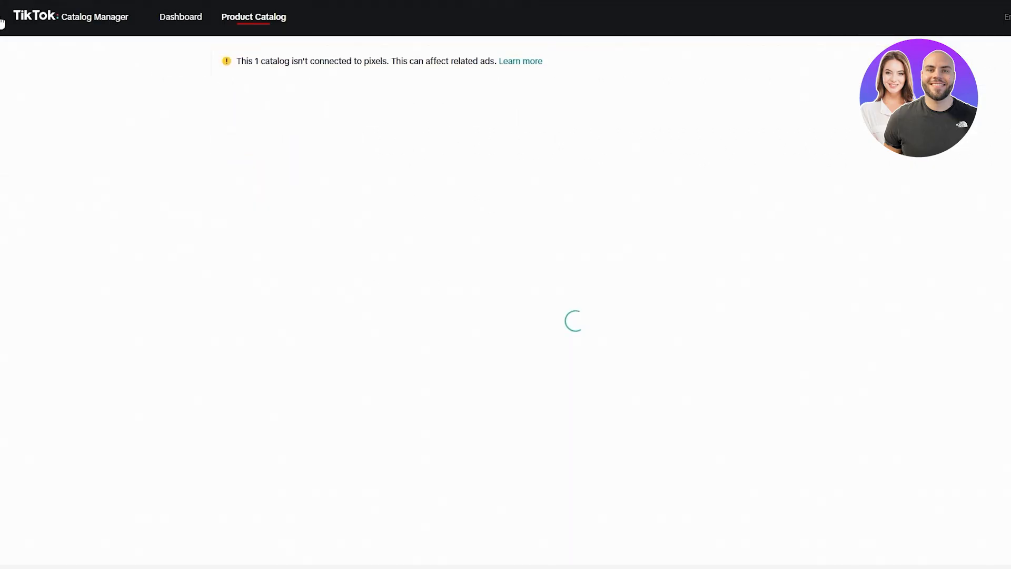
{"action": "left_click", "coordinate": [2, 1]}
{"action": "right_click", "coordinate": [2, 1]}
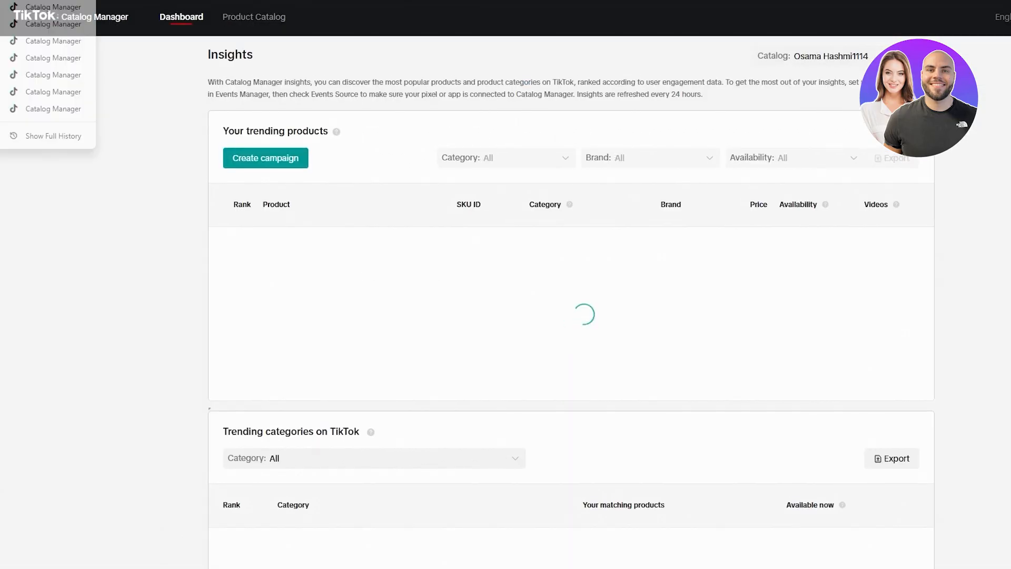
{"action": "left_click", "coordinate": [41, 109]}
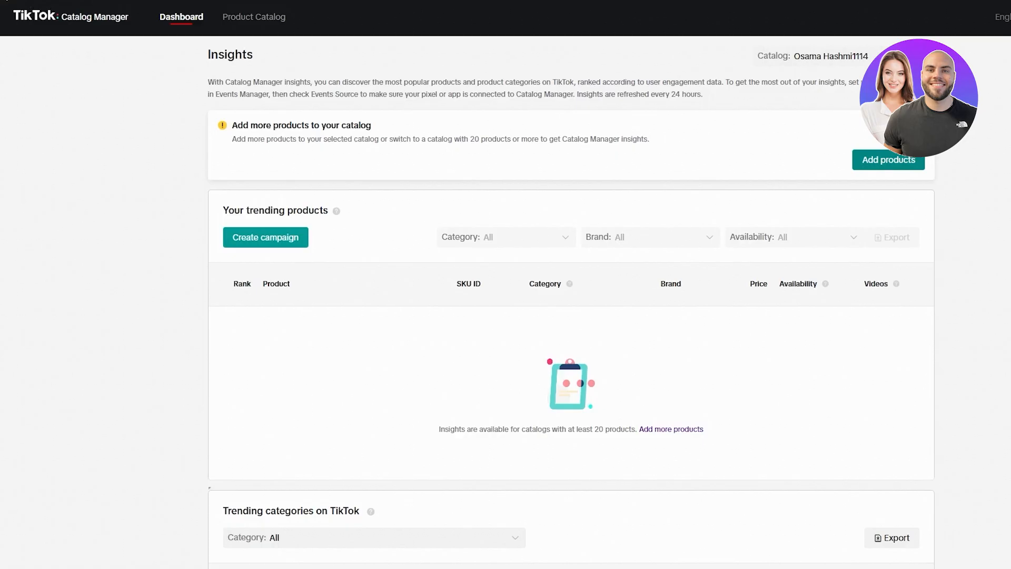
{"action": "right_click", "coordinate": [5, 1]}
{"action": "left_click", "coordinate": [138, 120]}
{"action": "left_click", "coordinate": [226, 1]}
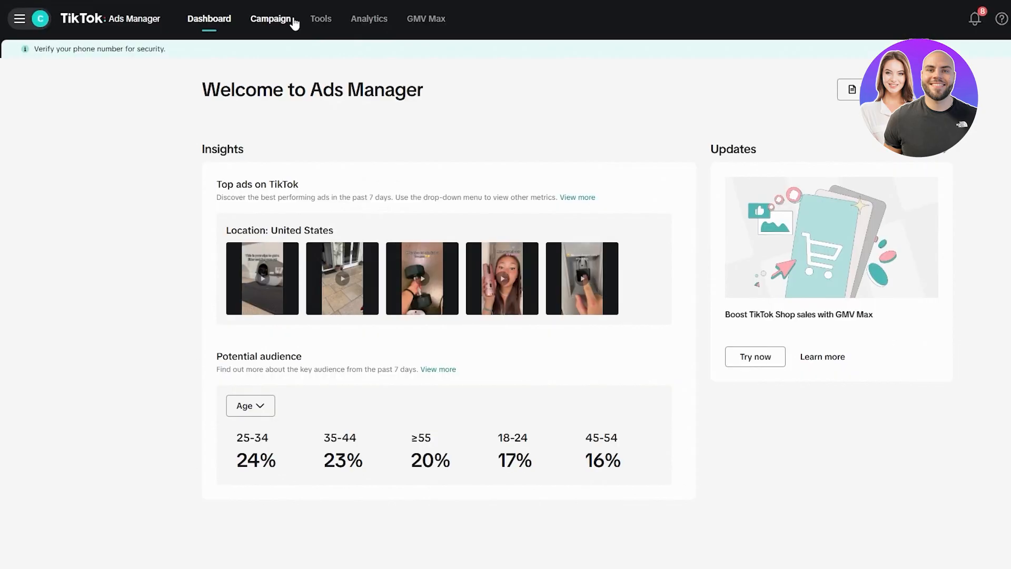
Reopen the Shopify campaign draft and select the account's existing catalog as its product source, covering all products
{"action": "left_click", "coordinate": [295, 22]}
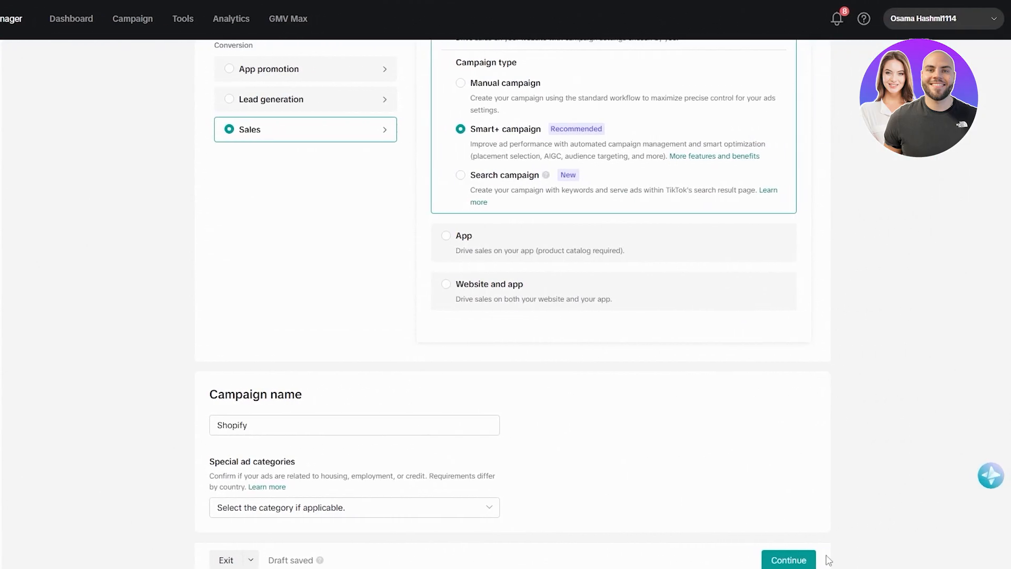
{"action": "left_click", "coordinate": [784, 562]}
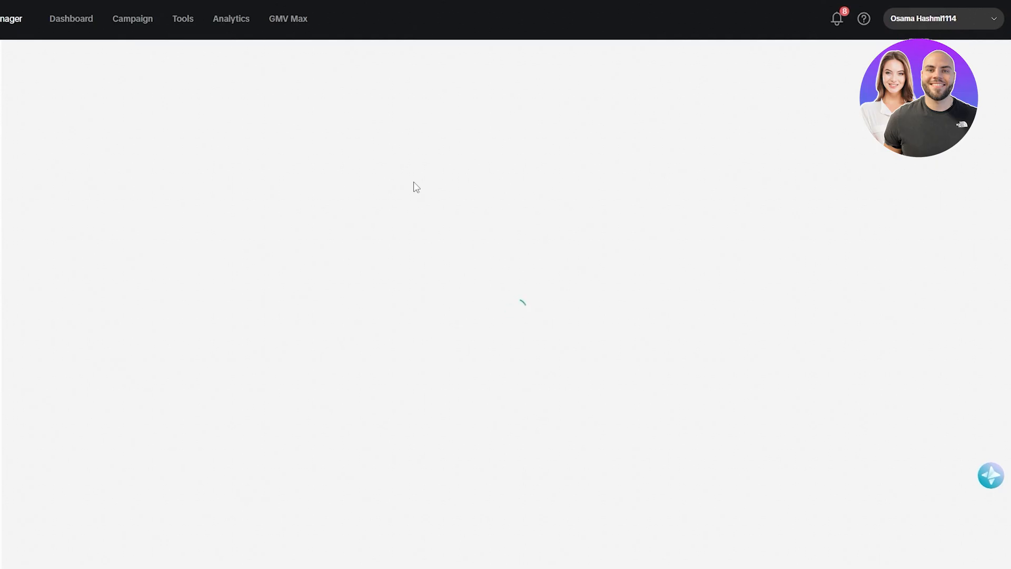
{"action": "left_click", "coordinate": [351, 168]}
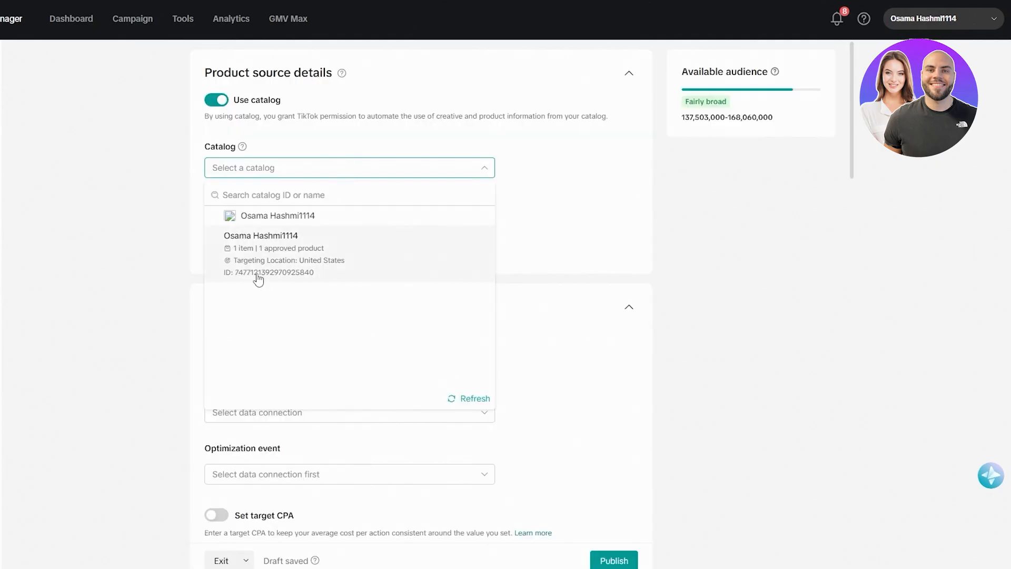
{"action": "left_click", "coordinate": [495, 241]}
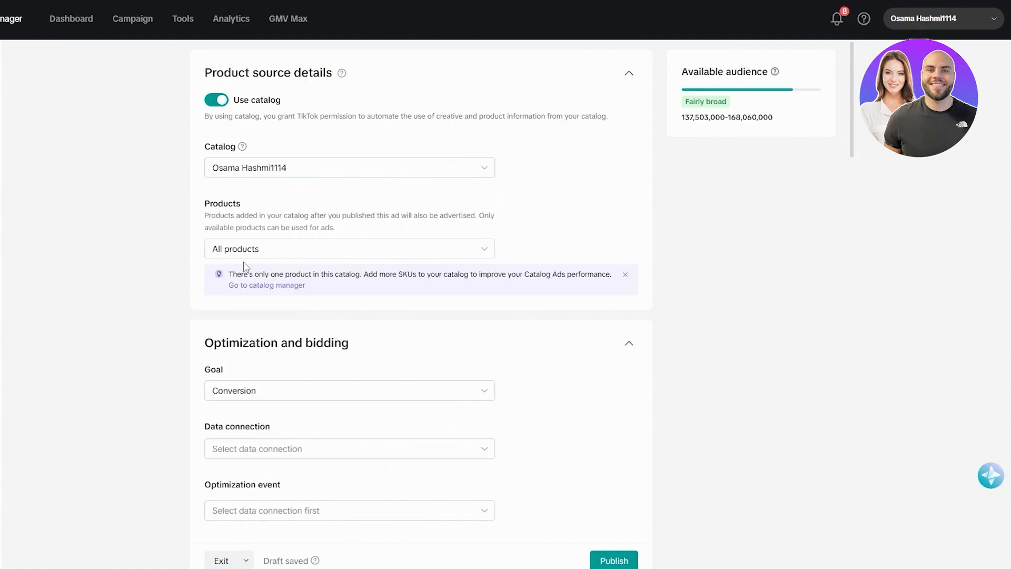
Examine the optimization and bidding section and the options available for its goal
{"action": "scroll", "coordinate": [295, 252], "scroll_direction": "down", "scroll_amount": 2}
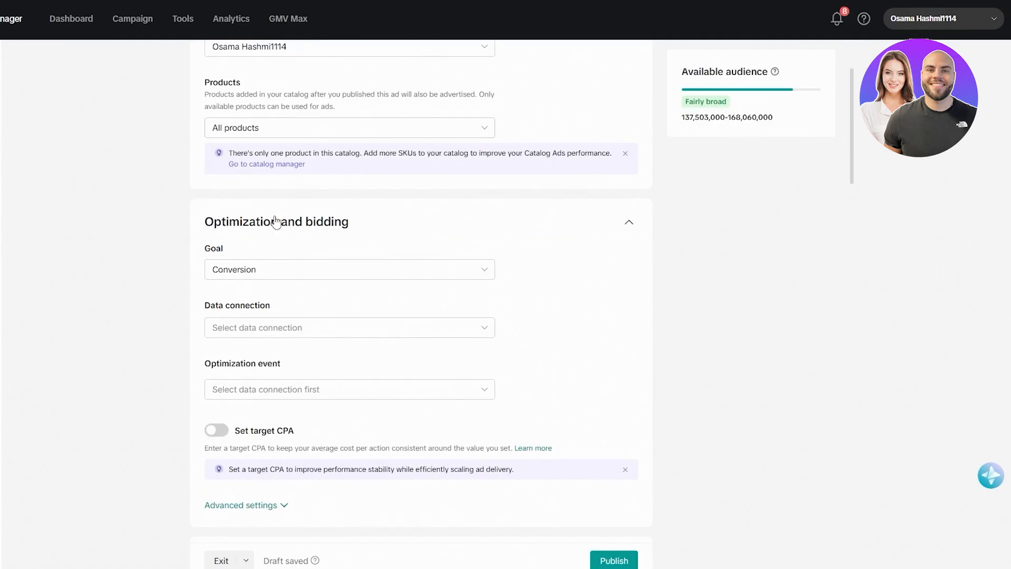
{"action": "left_click_drag", "start_coordinate": [213, 221], "coordinate": [312, 240]}
{"action": "left_click", "coordinate": [312, 237]}
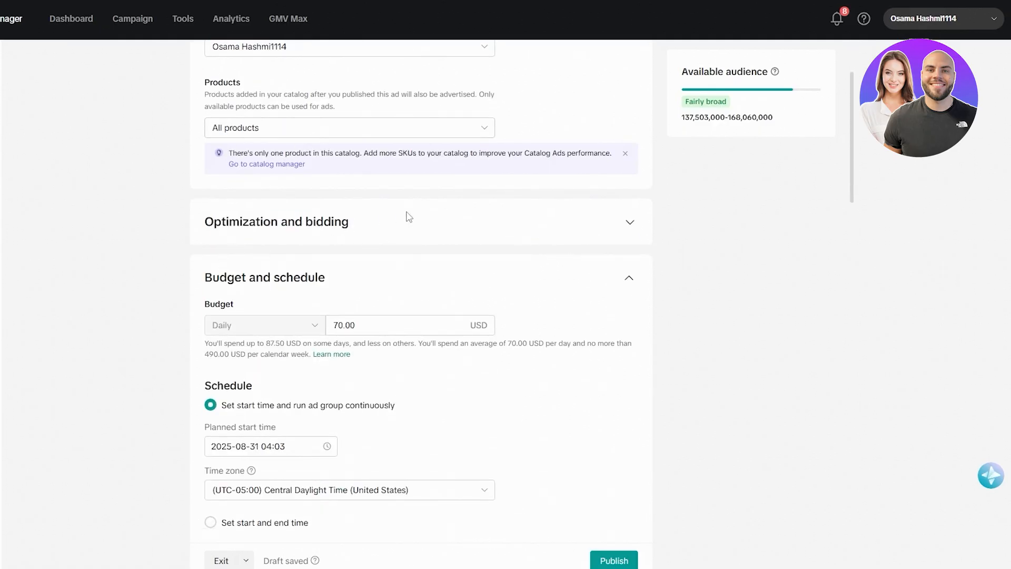
{"action": "left_click", "coordinate": [595, 229]}
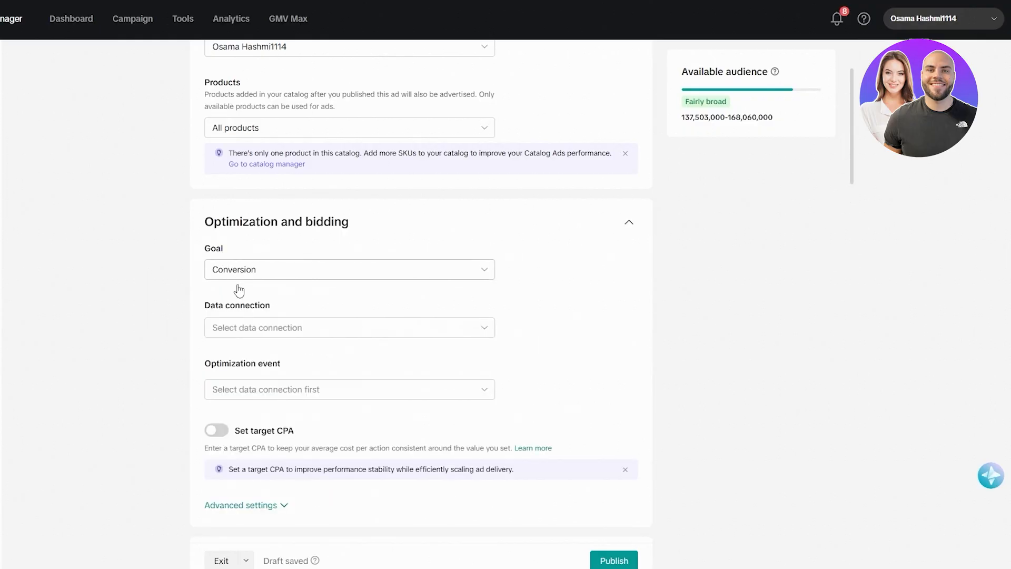
{"action": "left_click", "coordinate": [271, 281]}
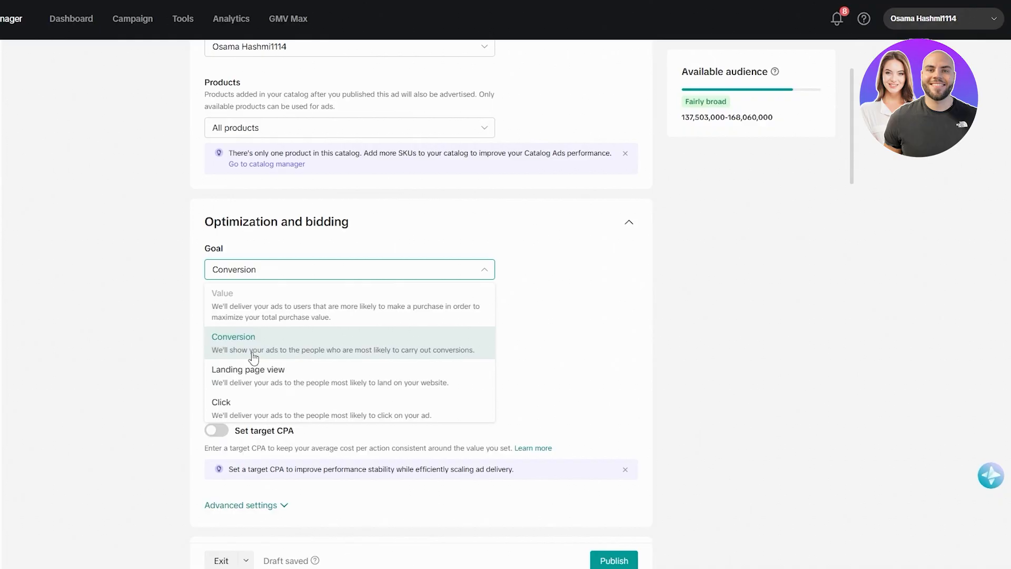
{"action": "scroll", "coordinate": [253, 357], "scroll_direction": "down", "scroll_amount": 1}
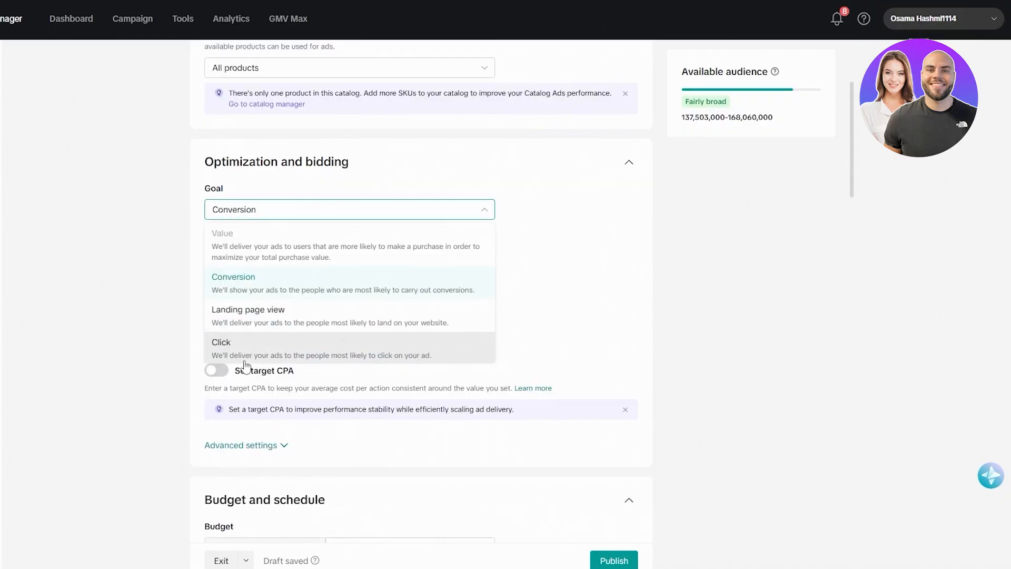
{"action": "left_click", "coordinate": [546, 203]}
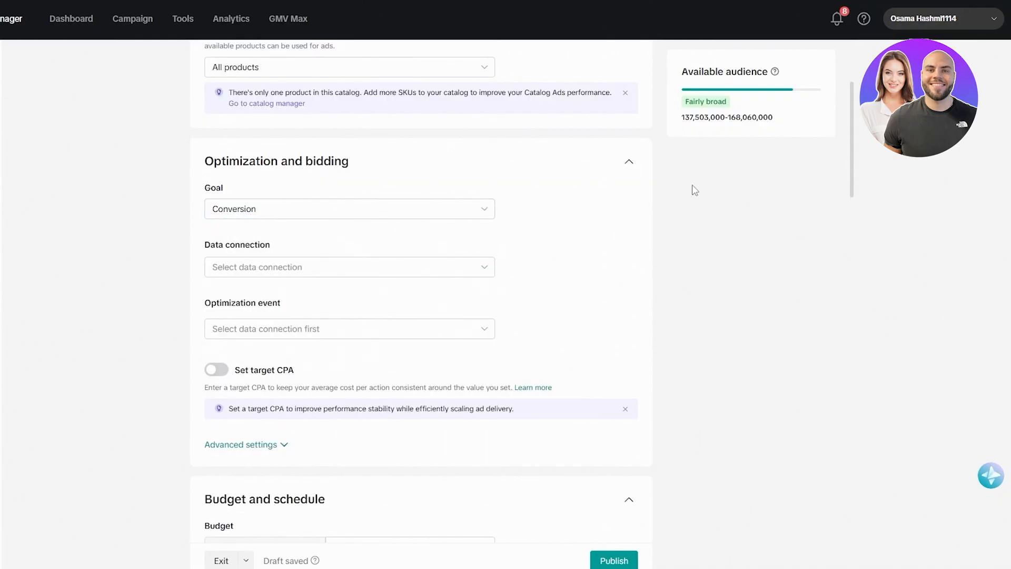
Check the optimization event choices and the setup requirements for the data connection
{"action": "left_click", "coordinate": [254, 331]}
{"action": "left_click", "coordinate": [270, 266]}
{"action": "left_click", "coordinate": [283, 246]}
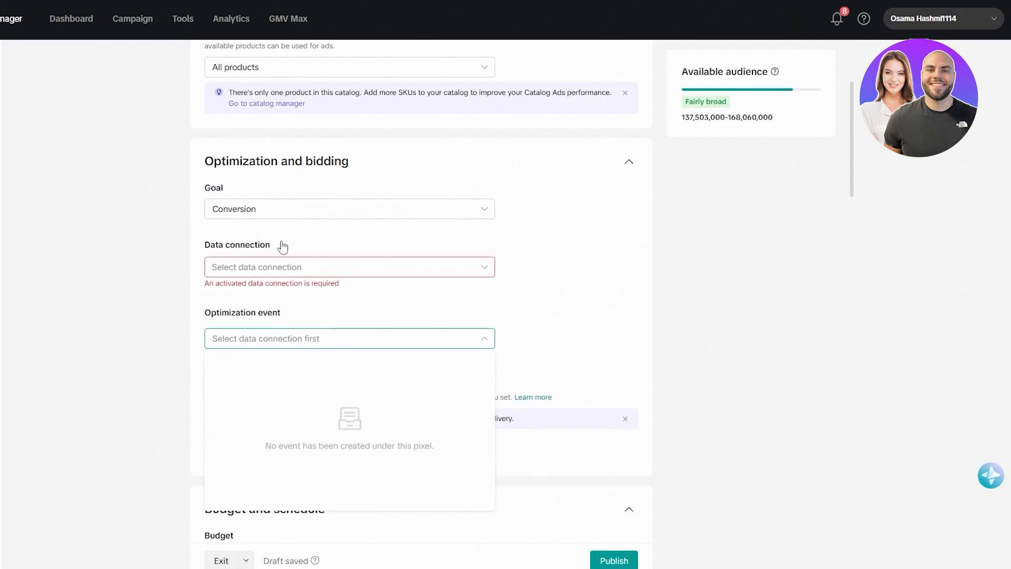
{"action": "left_click", "coordinate": [293, 267]}
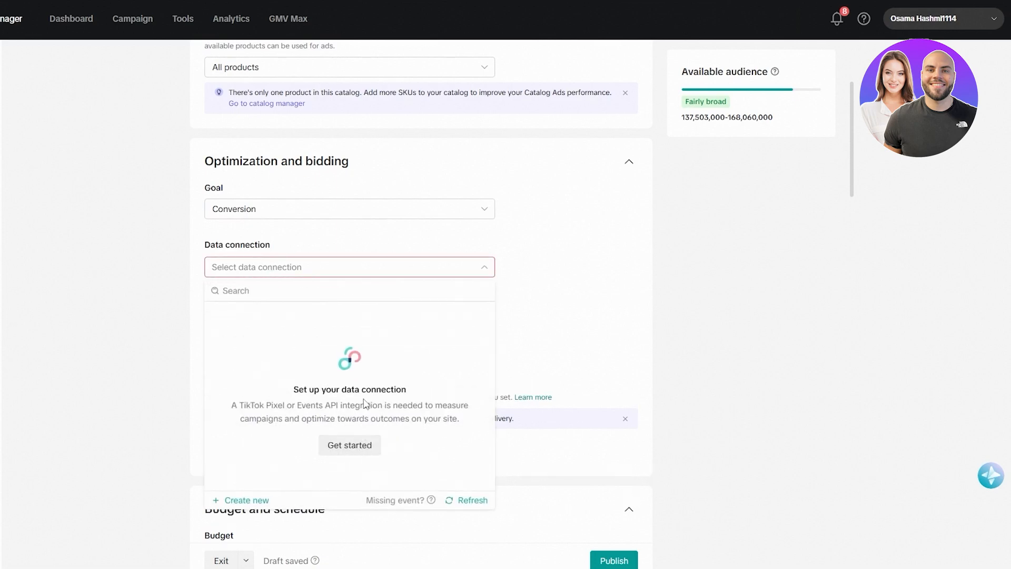
{"action": "left_click_drag", "start_coordinate": [237, 405], "coordinate": [394, 404]}
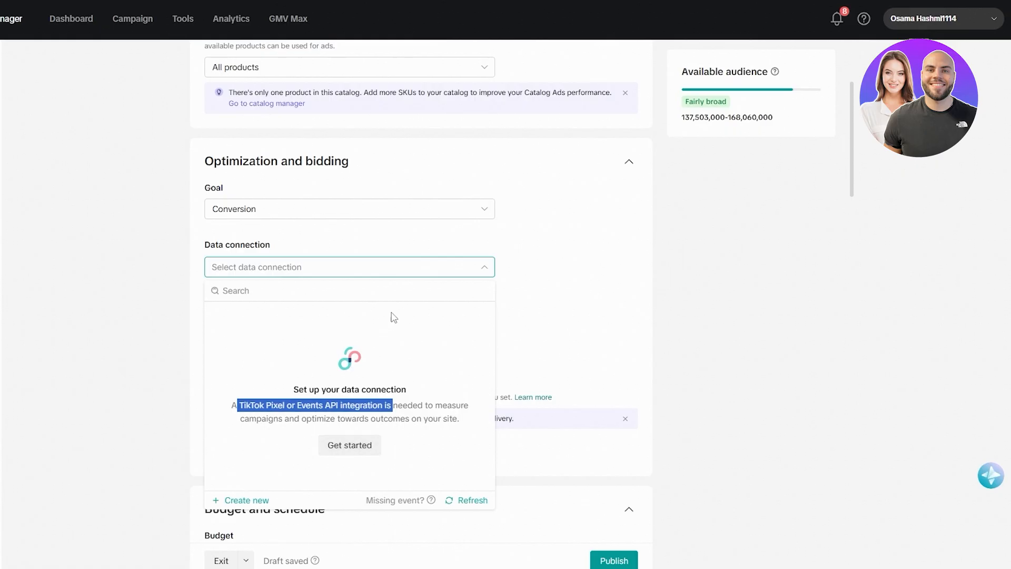
{"action": "left_click", "coordinate": [509, 289]}
Review the budget and schedule, audience targeting and placement settings, and the ad preview
{"action": "scroll", "coordinate": [419, 315], "scroll_direction": "down", "scroll_amount": 1}
{"action": "scroll", "coordinate": [419, 315], "scroll_direction": "down", "scroll_amount": 1}
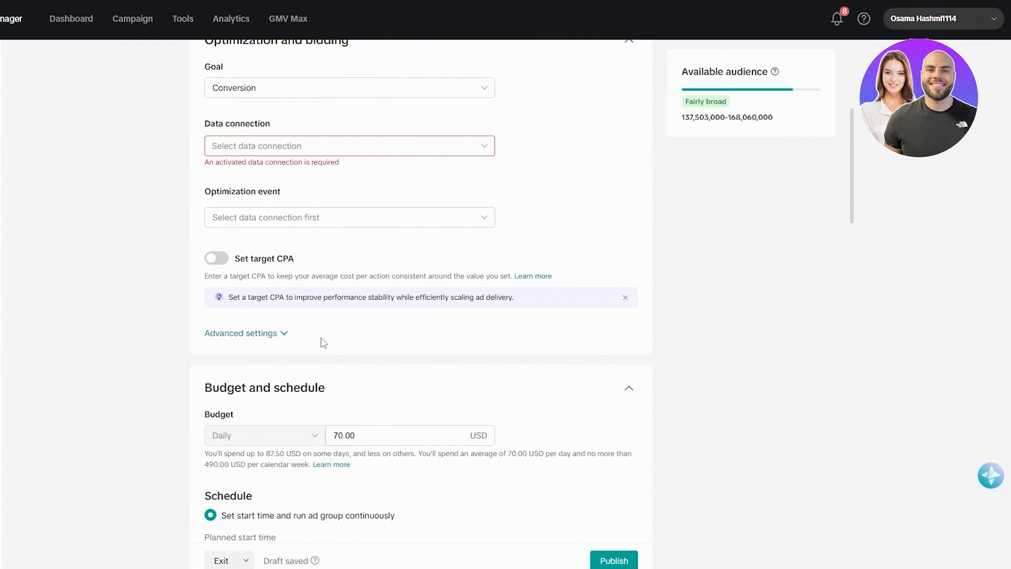
{"action": "scroll", "coordinate": [262, 287], "scroll_direction": "down", "scroll_amount": 6}
{"action": "scroll", "coordinate": [261, 287], "scroll_direction": "down", "scroll_amount": 4}
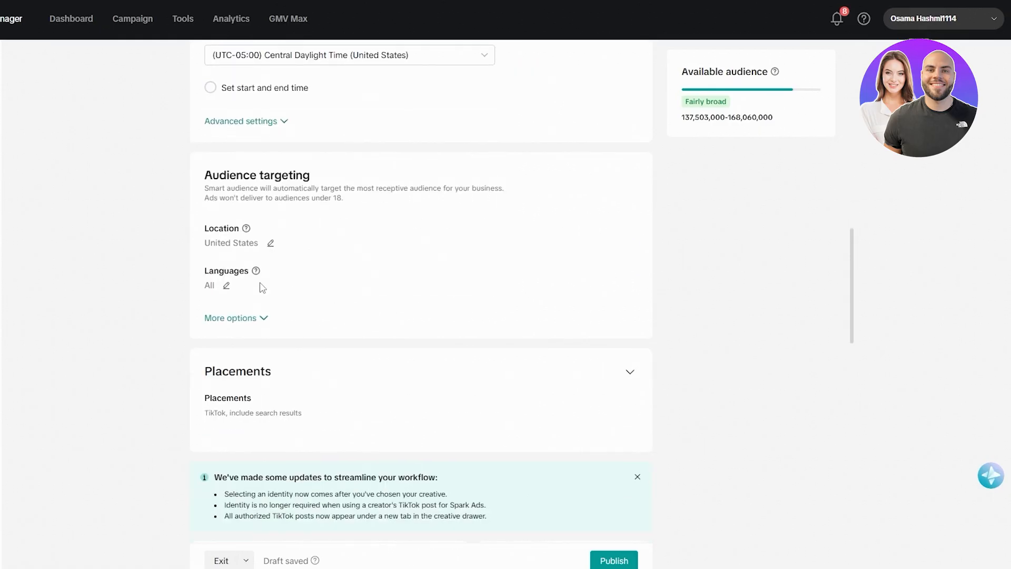
{"action": "scroll", "coordinate": [226, 210], "scroll_direction": "down", "scroll_amount": 5}
{"action": "scroll", "coordinate": [374, 279], "scroll_direction": "up", "scroll_amount": 4}
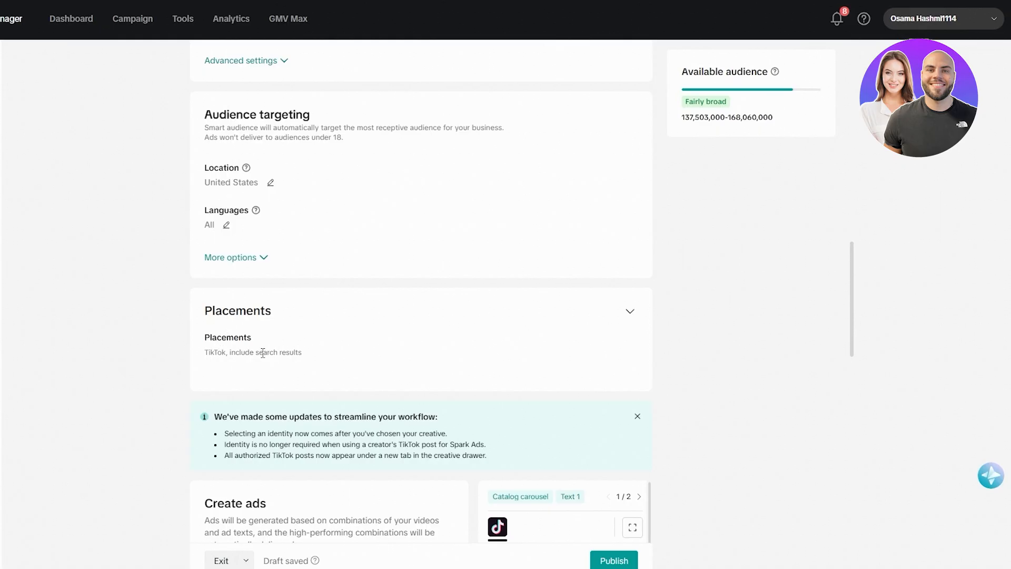
{"action": "scroll", "coordinate": [308, 352], "scroll_direction": "down", "scroll_amount": 4}
{"action": "scroll", "coordinate": [284, 332], "scroll_direction": "down", "scroll_amount": 2}
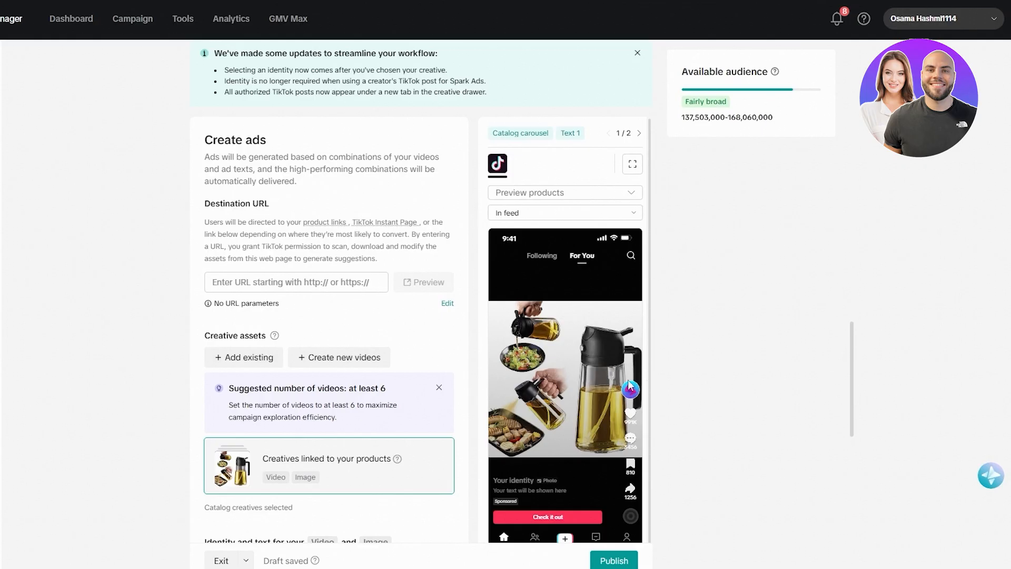
{"action": "scroll", "coordinate": [592, 395], "scroll_direction": "down", "scroll_amount": 1}
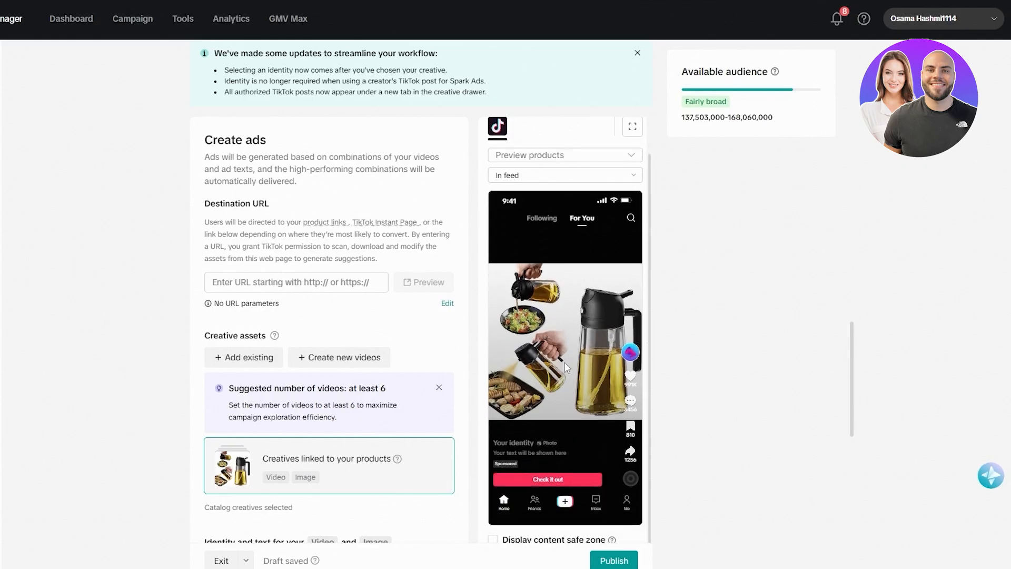
Examine the destination URL field, the creative assets, and the identity and text options for the ads
{"action": "left_click_drag", "start_coordinate": [210, 204], "coordinate": [324, 224]}
{"action": "left_click", "coordinate": [318, 298]}
{"action": "left_click", "coordinate": [324, 286]}
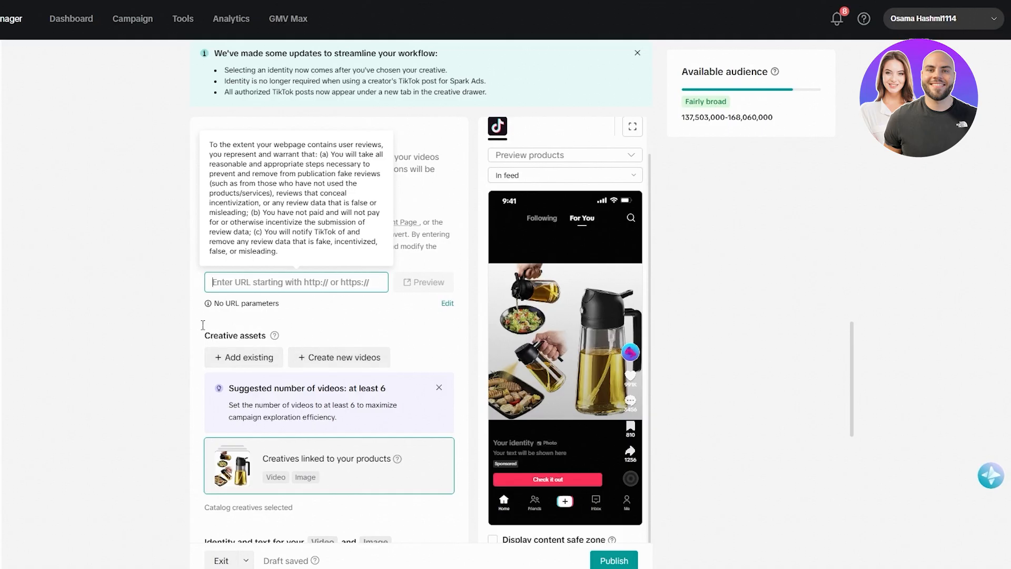
{"action": "left_click_drag", "start_coordinate": [210, 330], "coordinate": [259, 338]}
{"action": "left_click", "coordinate": [345, 350]}
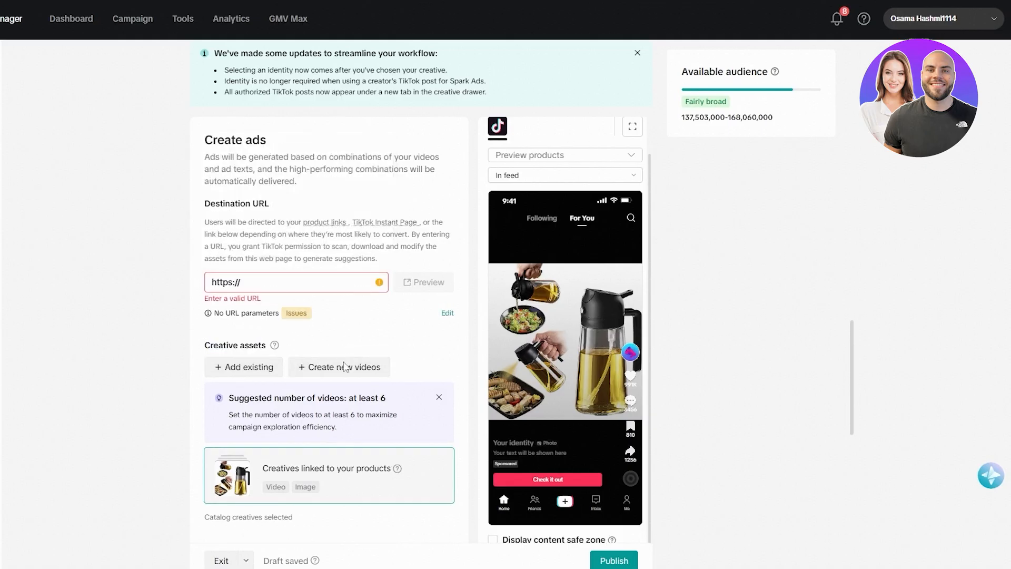
{"action": "scroll", "coordinate": [227, 375], "scroll_direction": "down", "scroll_amount": 3}
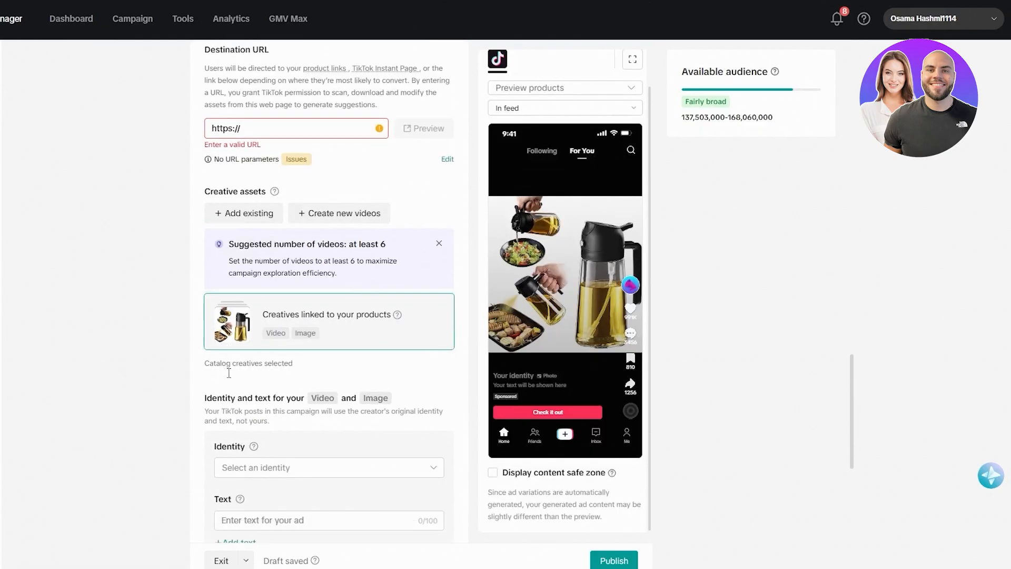
{"action": "scroll", "coordinate": [229, 373], "scroll_direction": "down", "scroll_amount": 3}
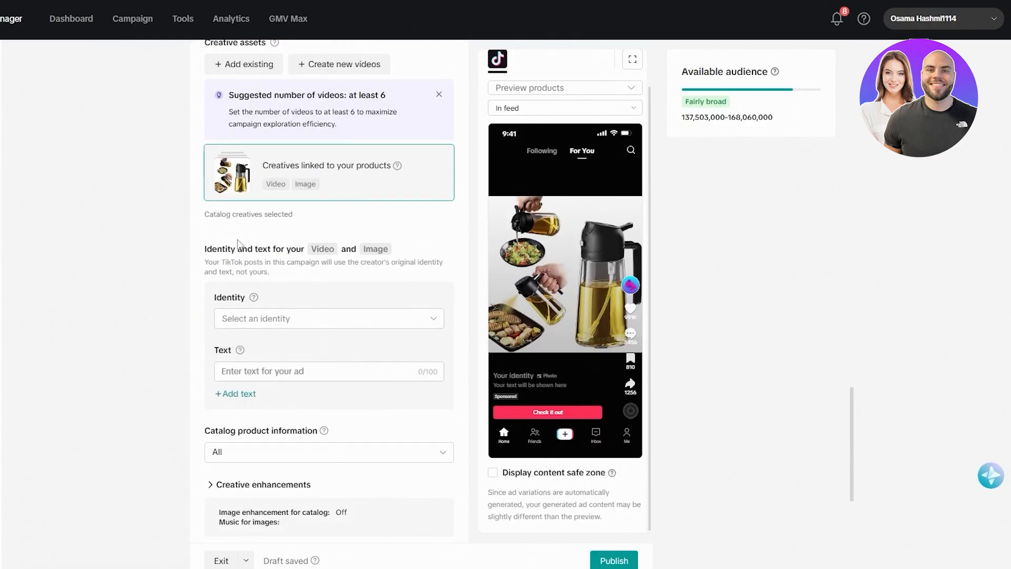
Check the identity choices for the ads and the form for creating a custom identity
{"action": "left_click_drag", "start_coordinate": [238, 243], "coordinate": [270, 245]}
{"action": "left_click", "coordinate": [269, 327]}
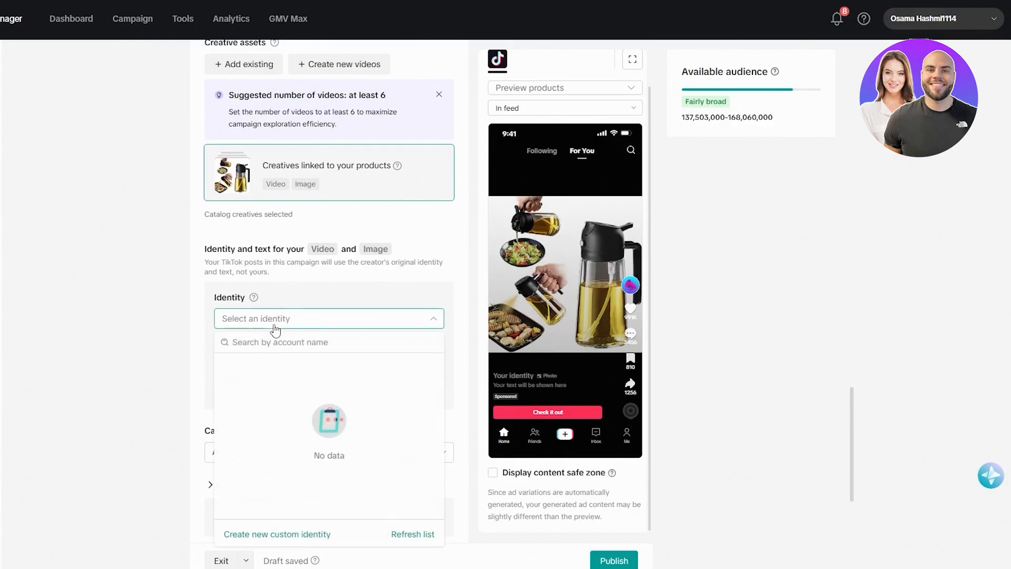
{"action": "left_click", "coordinate": [237, 318]}
{"action": "scroll", "coordinate": [242, 364], "scroll_direction": "down", "scroll_amount": 1}
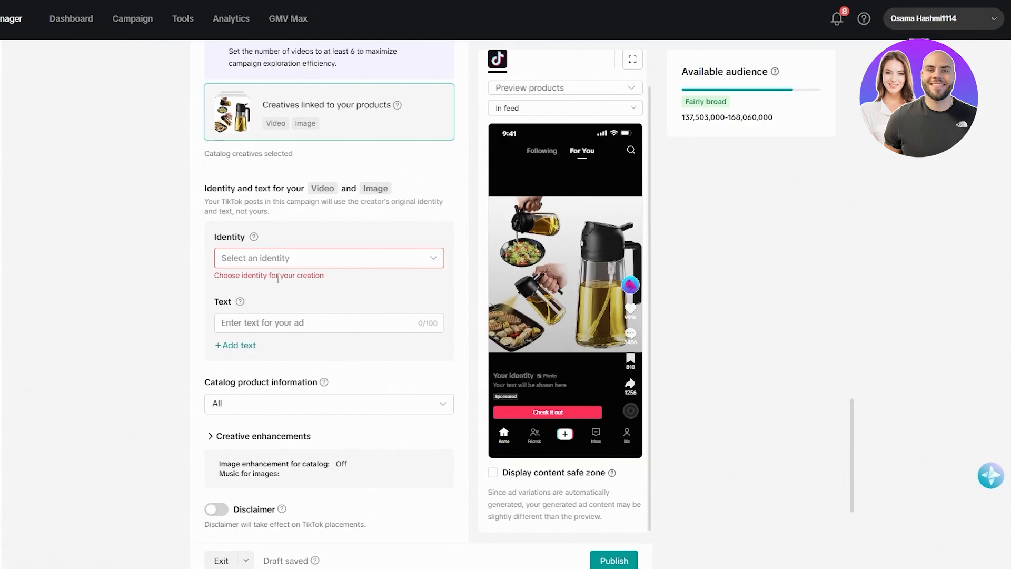
{"action": "left_click", "coordinate": [267, 262]}
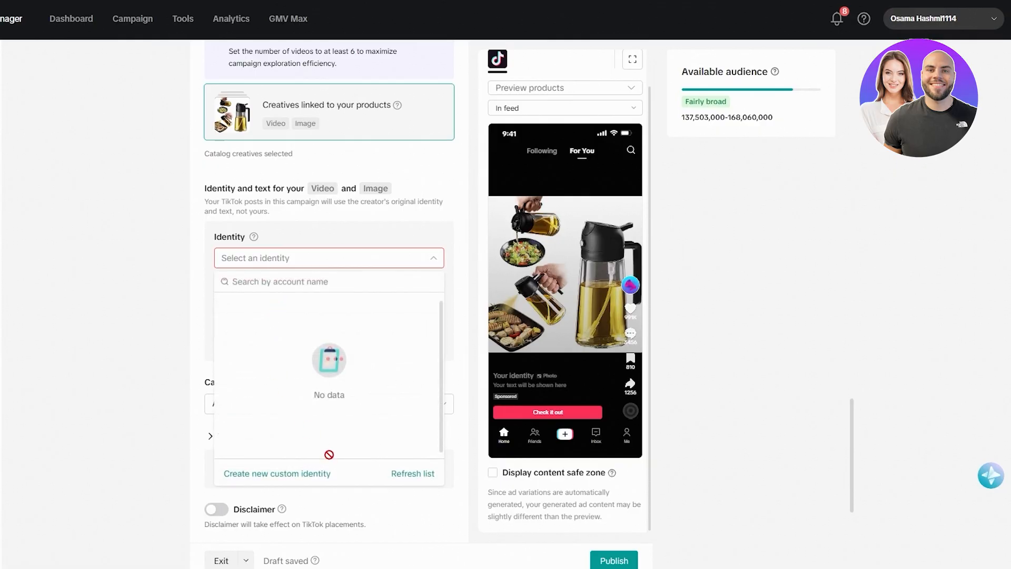
{"action": "left_click", "coordinate": [271, 478]}
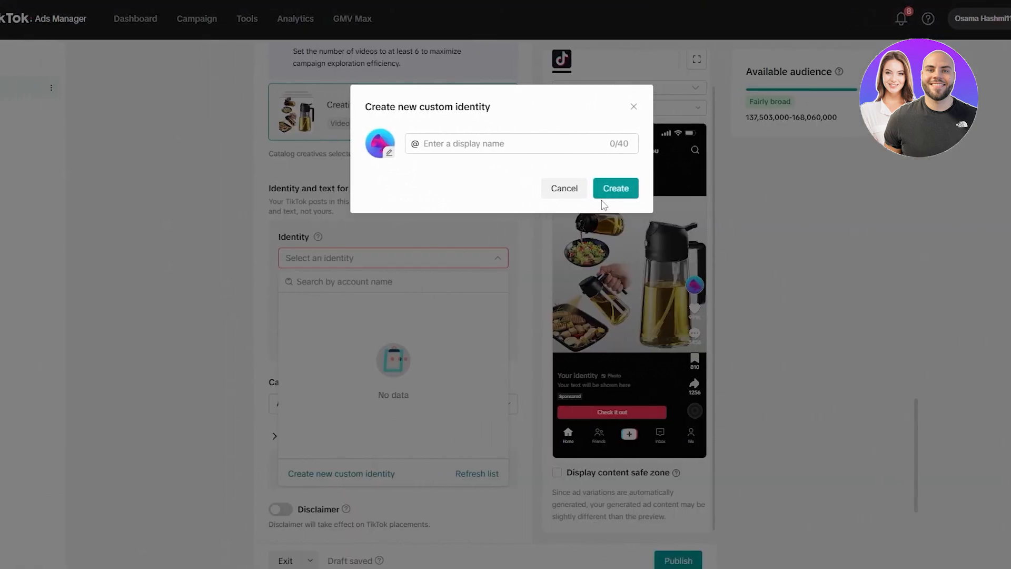
{"action": "left_click", "coordinate": [564, 190]}
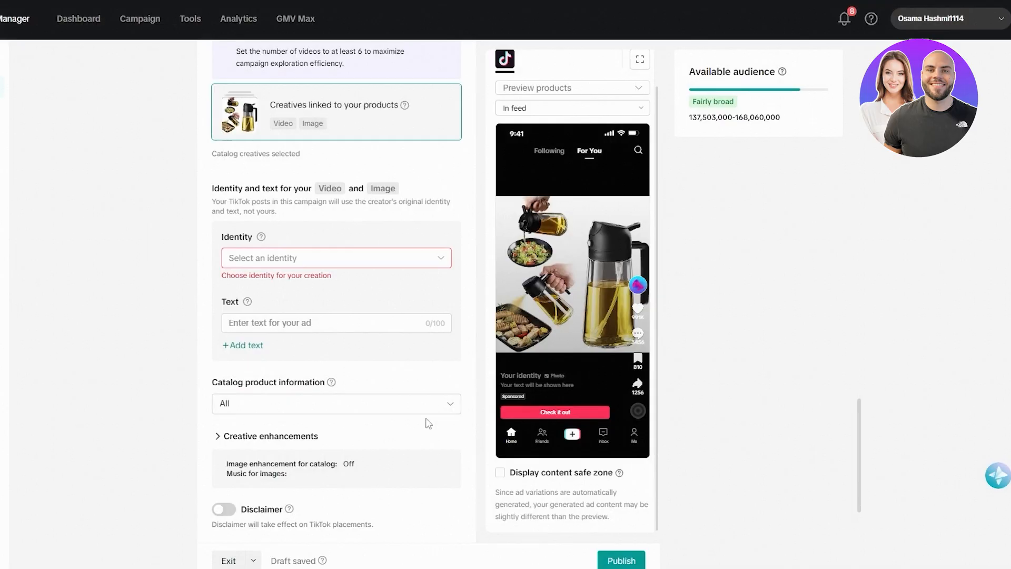
Try to publish the campaign with the current ad settings
{"action": "scroll", "coordinate": [337, 427], "scroll_direction": "down", "scroll_amount": 3}
{"action": "scroll", "coordinate": [315, 279], "scroll_direction": "down", "scroll_amount": 2}
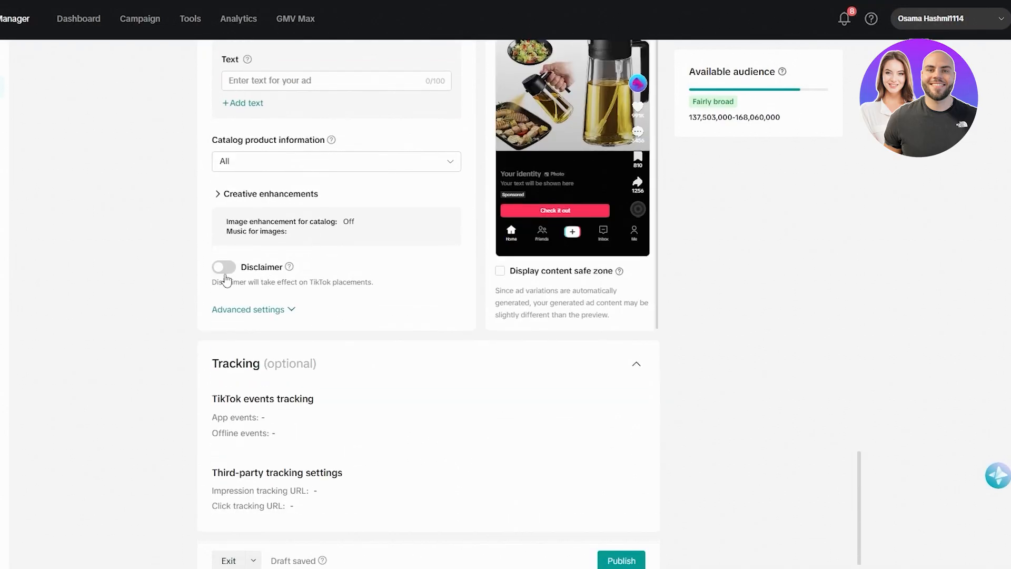
{"action": "scroll", "coordinate": [251, 282], "scroll_direction": "down", "scroll_amount": 1}
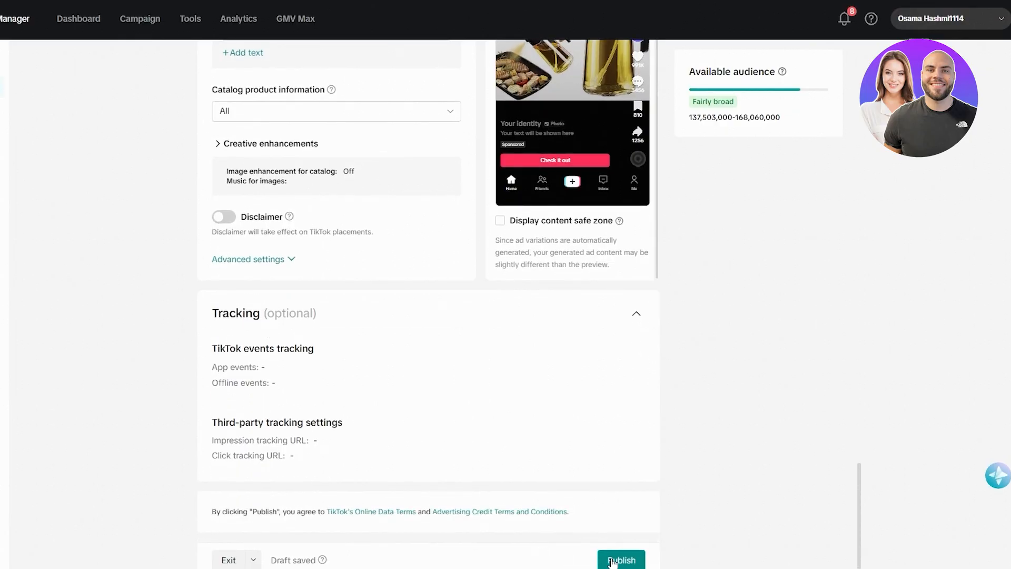
{"action": "left_click", "coordinate": [612, 561]}
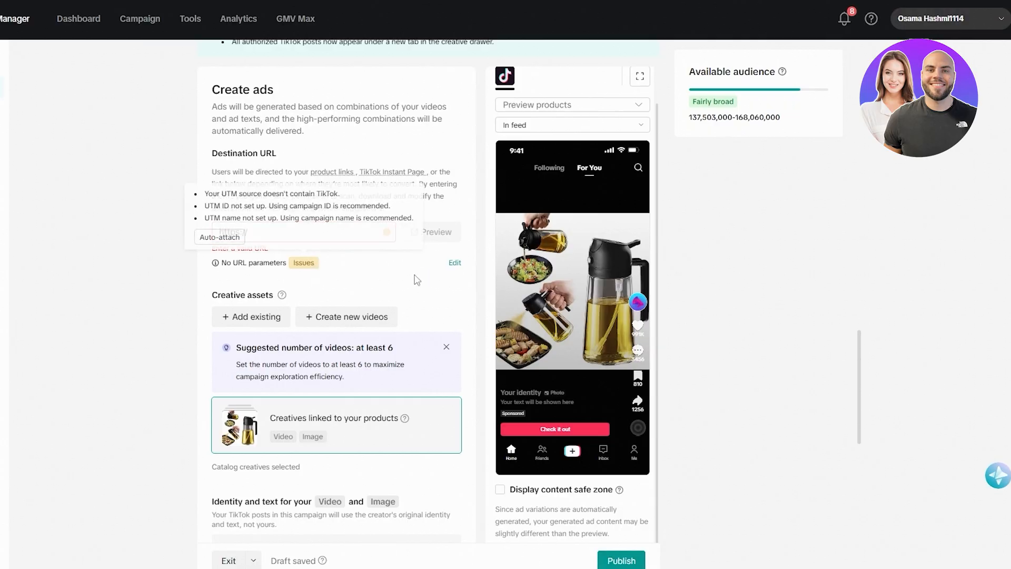
Open the Shopify store's Advanced Camera Heater Webcam X Ultra Prime product page in a new tab and copy its address
{"action": "left_click", "coordinate": [282, 231]}
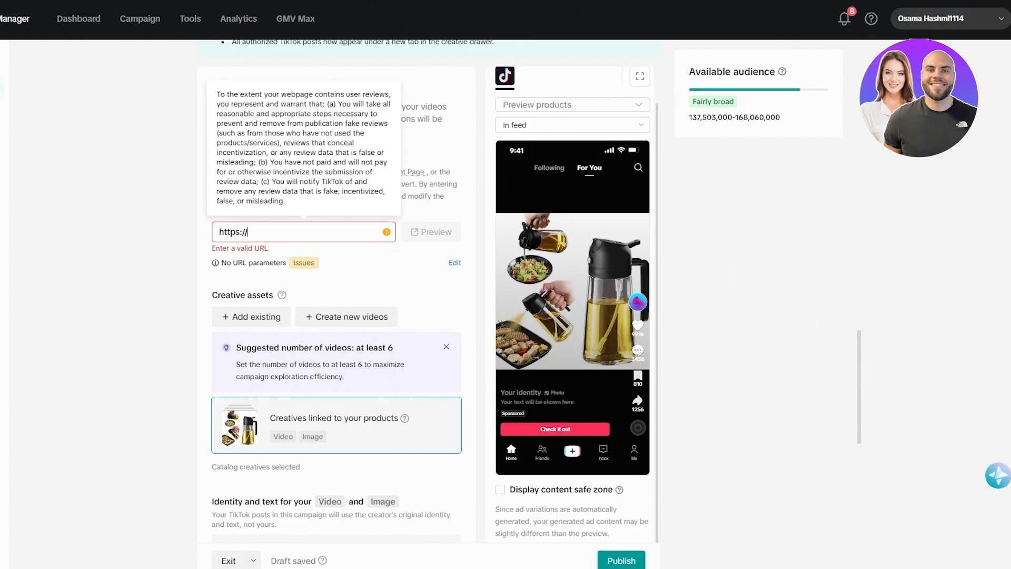
{"action": "key", "text": "ctrl+t"}
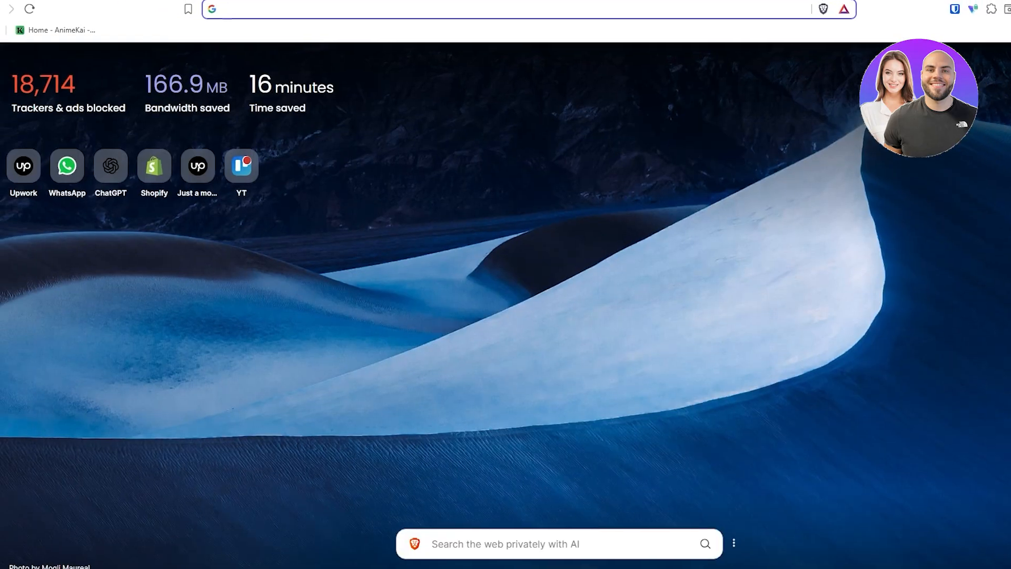
{"action": "type", "text": "shop"}
{"action": "key", "text": "Return"}
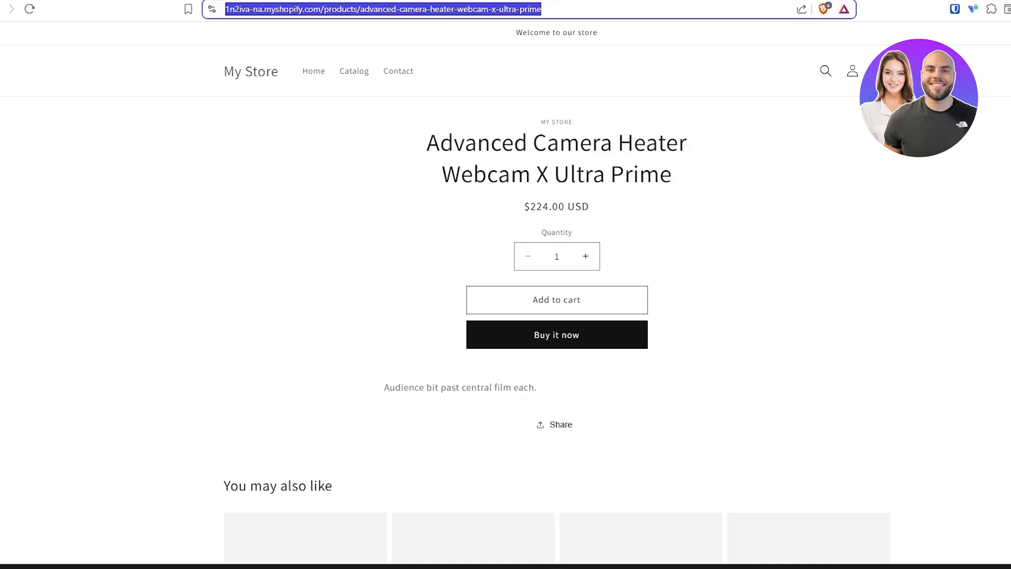
{"action": "left_click", "coordinate": [454, 0]}
Return to the ad setup and replace the destination URL with the copied 1n2iva-na.myshopify.com product link
{"action": "left_click_drag", "start_coordinate": [380, 257], "coordinate": [316, 264]}
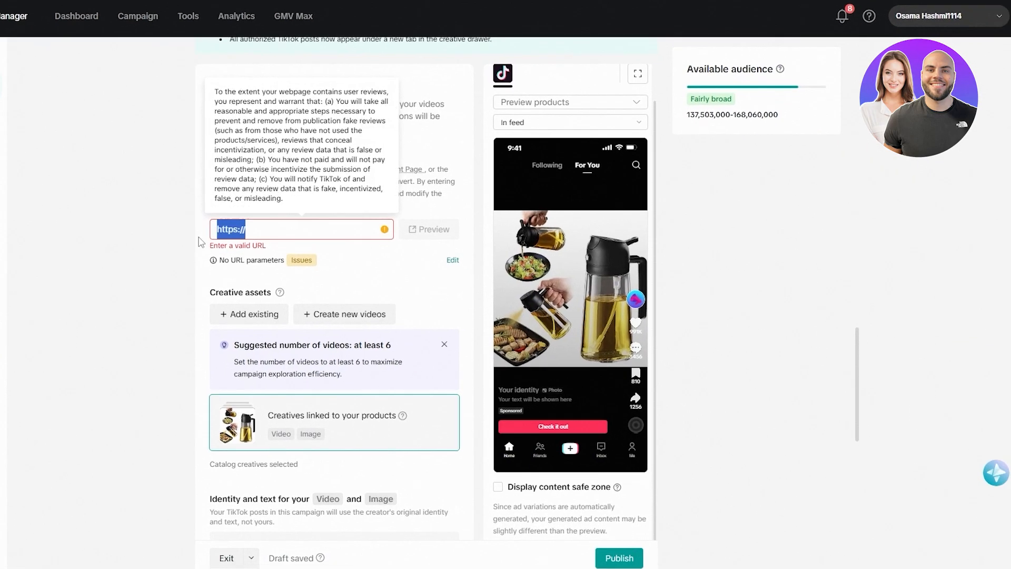
{"action": "right_click", "coordinate": [251, 230]}
{"action": "left_click", "coordinate": [289, 334]}
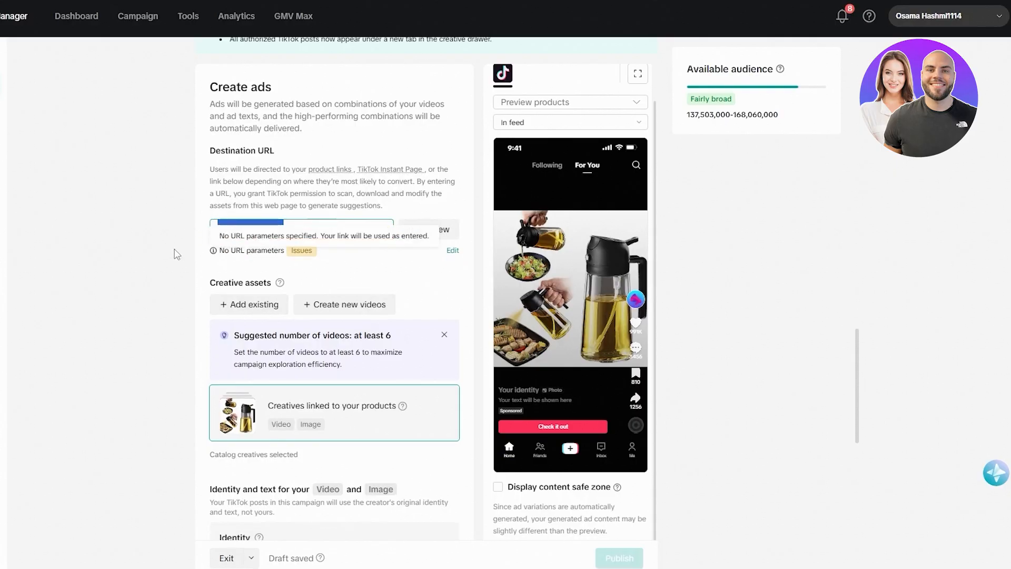
{"action": "left_click_drag", "start_coordinate": [244, 230], "coordinate": [185, 241]}
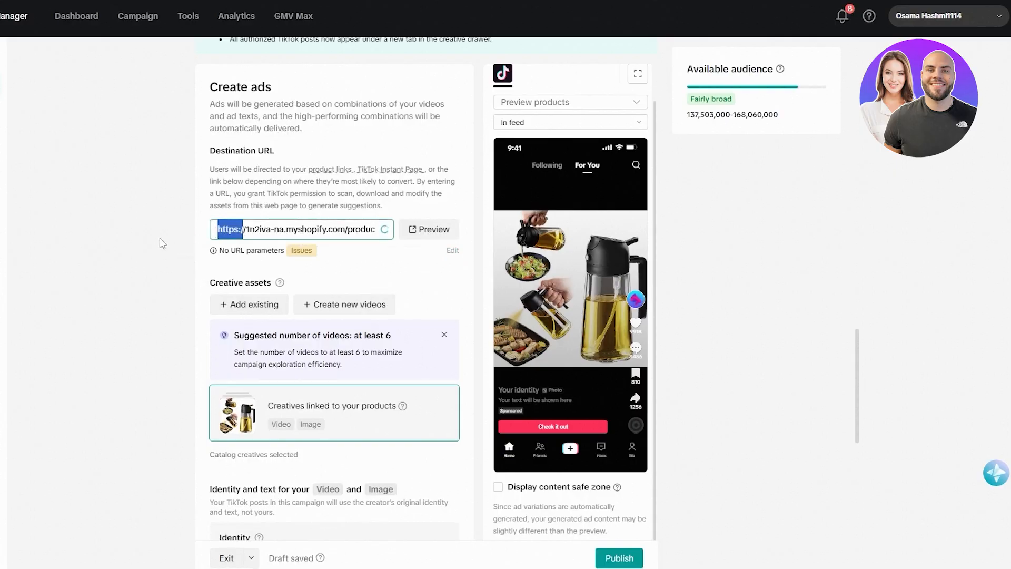
{"action": "left_click", "coordinate": [276, 248]}
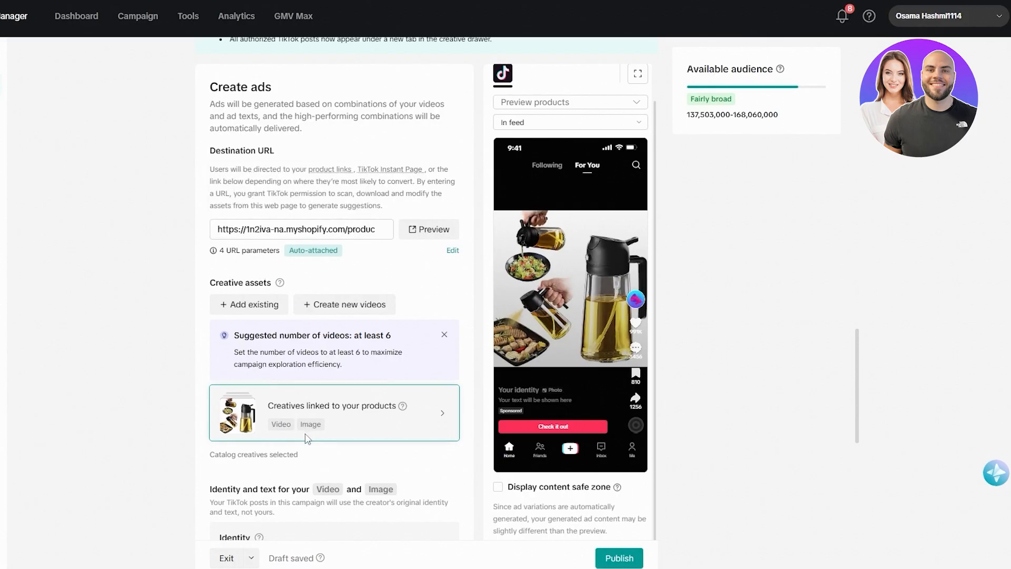
Create a new custom identity for the ads with the display name oilsprayer
{"action": "scroll", "coordinate": [308, 438], "scroll_direction": "down", "scroll_amount": 2}
{"action": "scroll", "coordinate": [267, 349], "scroll_direction": "down", "scroll_amount": 2}
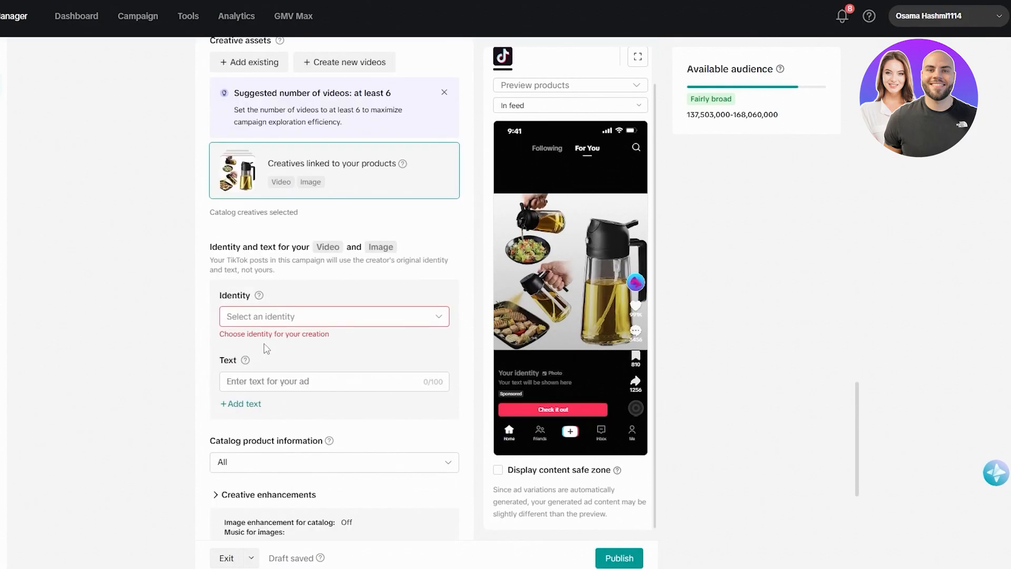
{"action": "left_click", "coordinate": [258, 318]}
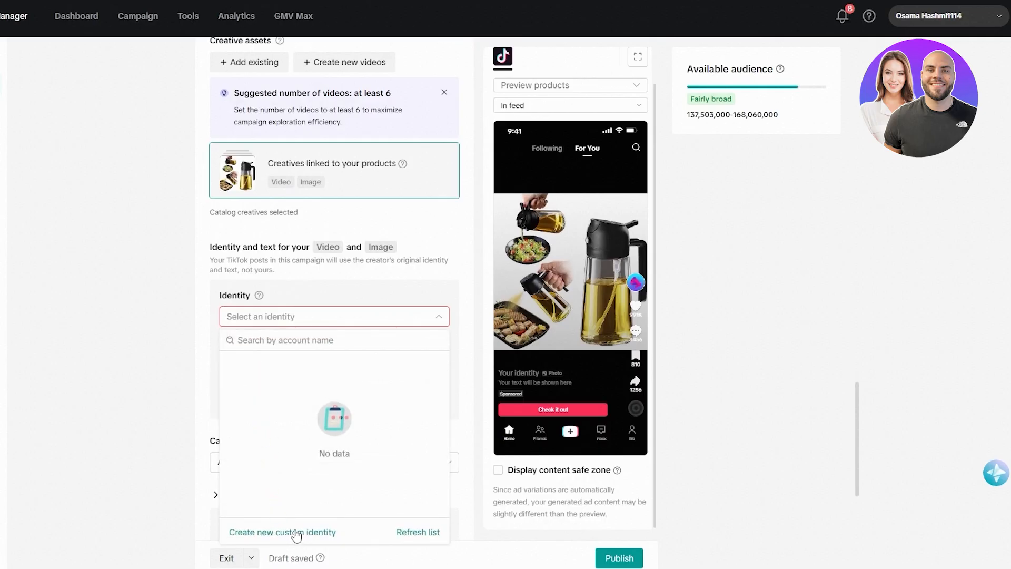
{"action": "left_click", "coordinate": [293, 533]}
{"action": "left_click", "coordinate": [470, 139]}
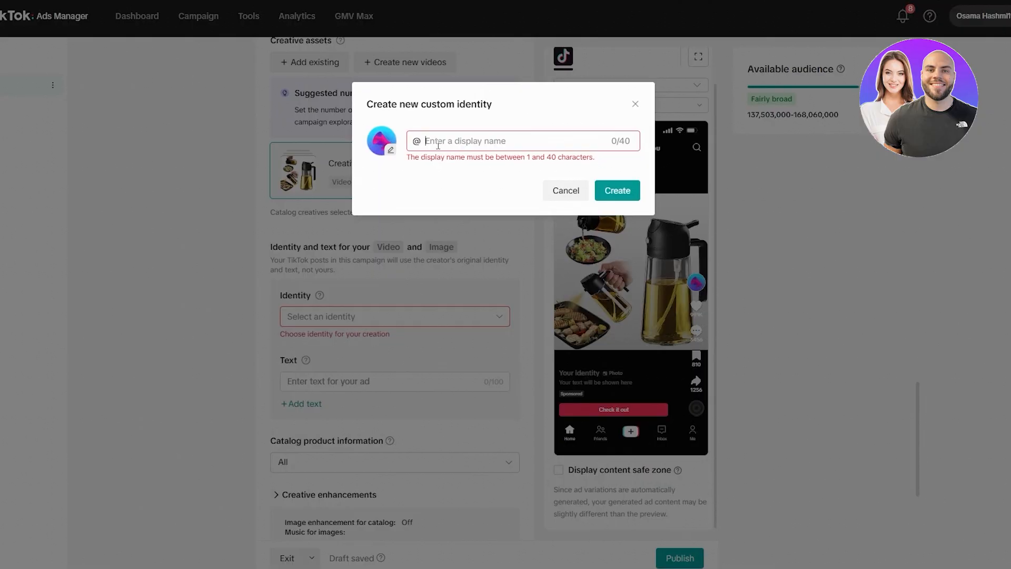
{"action": "type", "text": "oilsprayer"}
{"action": "left_click", "coordinate": [633, 192]}
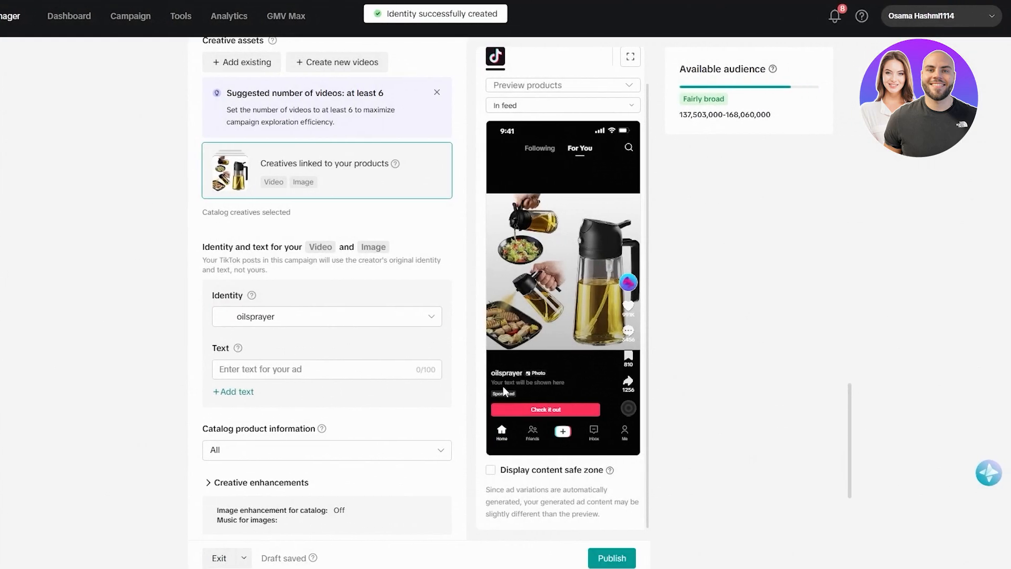
Enter "buy one now" as the ad text
{"action": "left_click", "coordinate": [237, 394]}
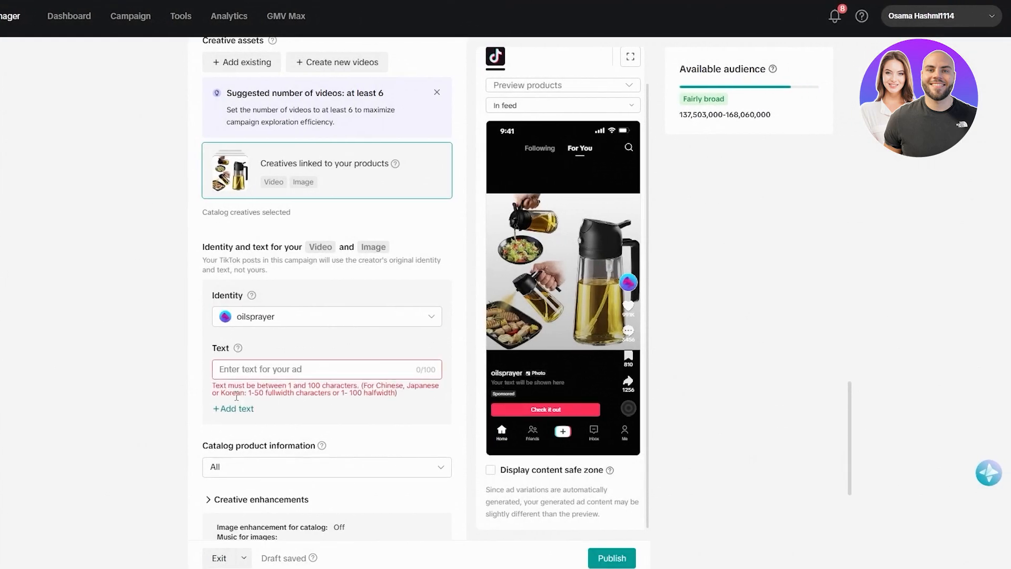
{"action": "type", "text": "buy one nd"}
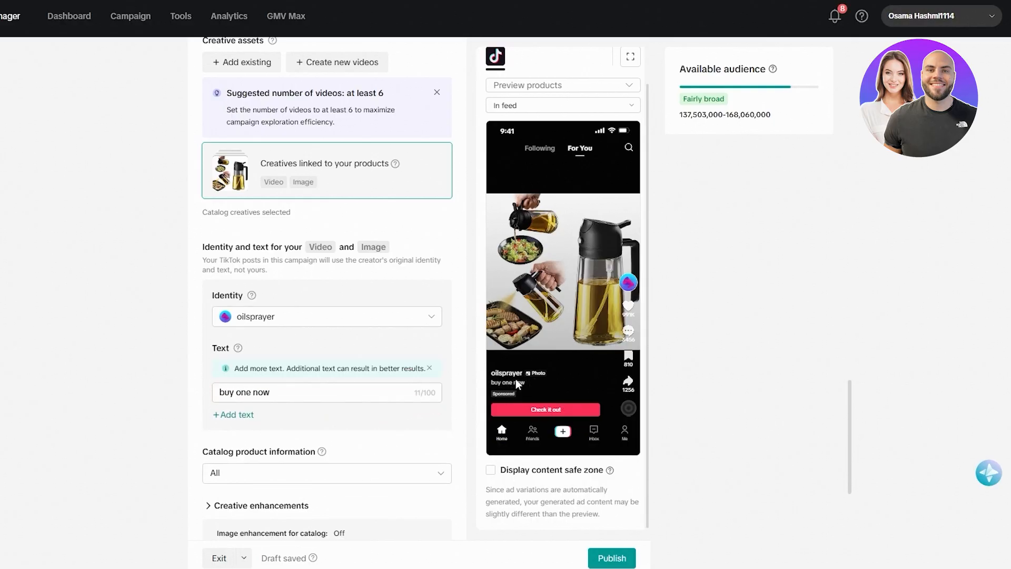
{"action": "scroll", "coordinate": [474, 395], "scroll_direction": "down", "scroll_amount": 7}
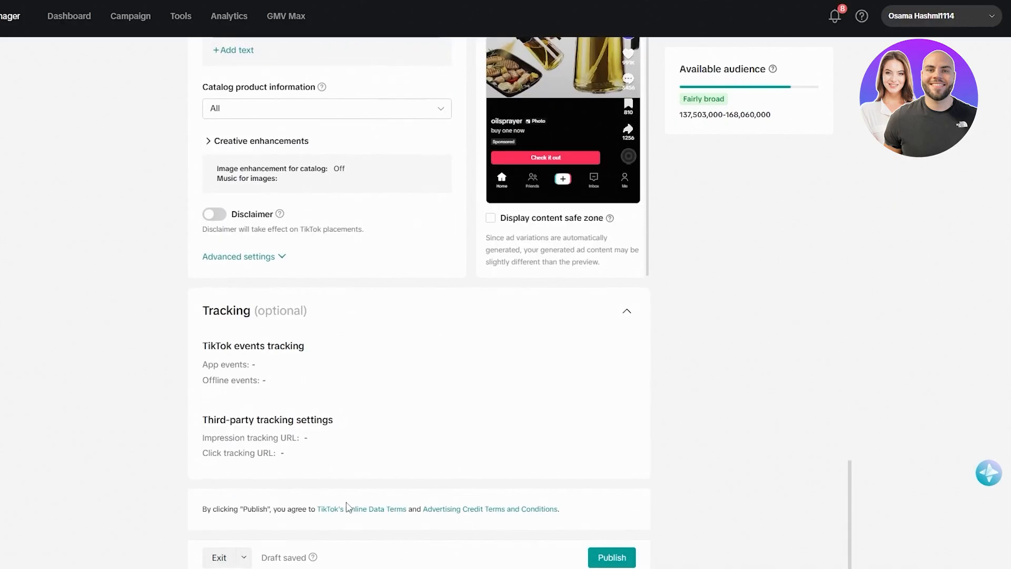
Start creating a new data connection in the ad group's optimization and bidding settings
{"action": "scroll", "coordinate": [332, 242], "scroll_direction": "up", "scroll_amount": 20}
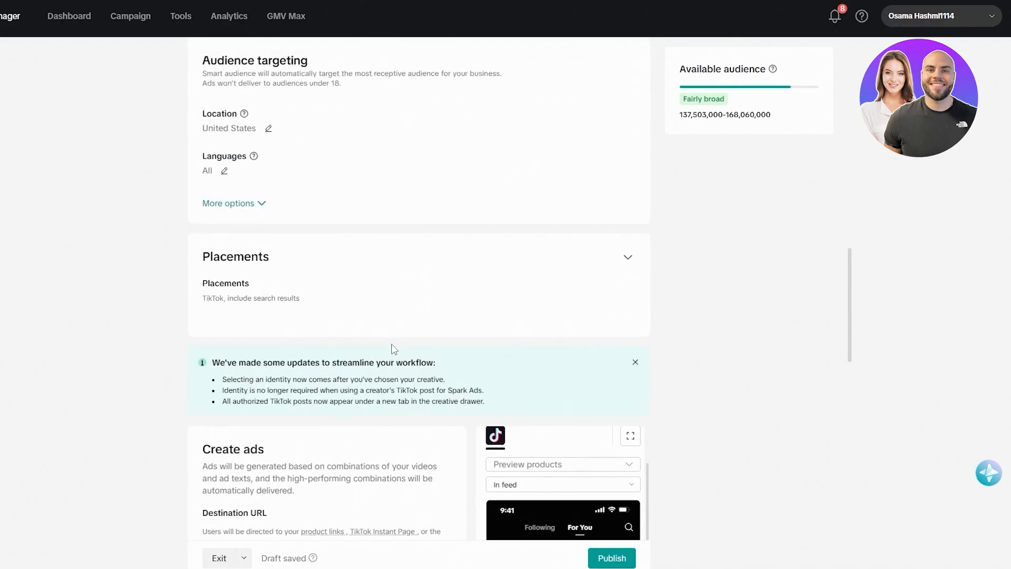
{"action": "scroll", "coordinate": [394, 349], "scroll_direction": "up", "scroll_amount": 9}
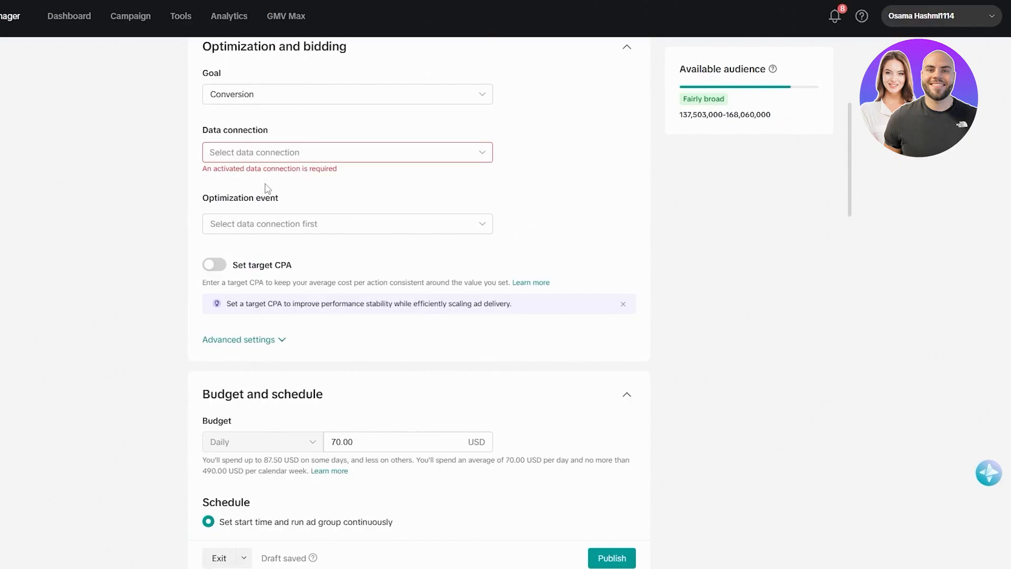
{"action": "left_click", "coordinate": [261, 161]}
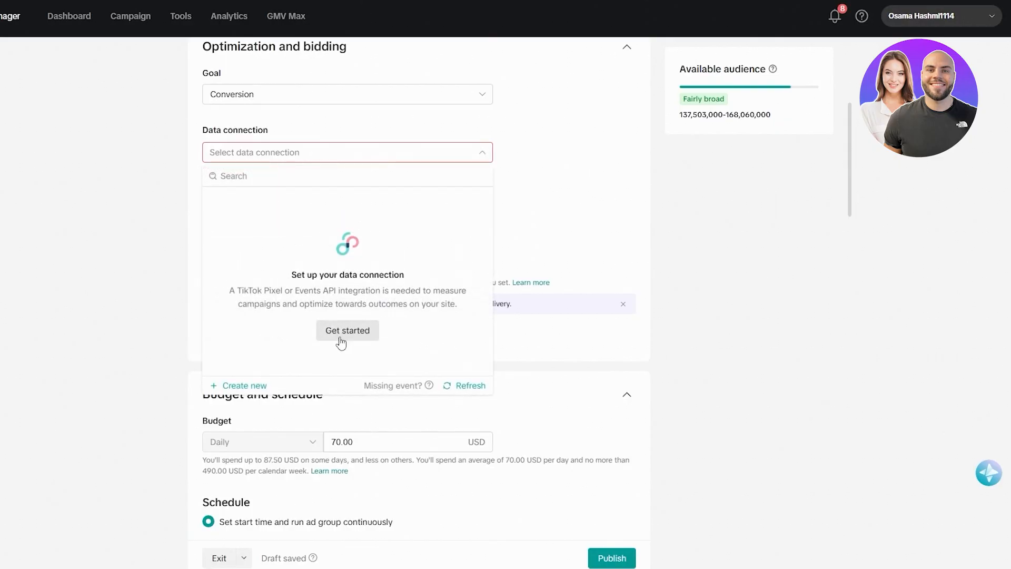
{"action": "left_click", "coordinate": [241, 389]}
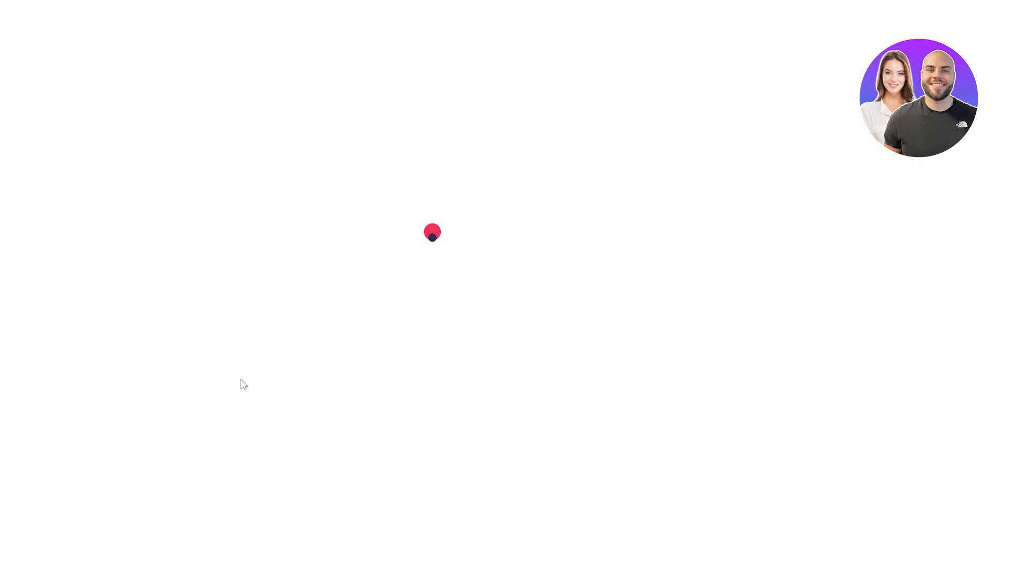
Try to pass the identity check by submitting the emailed verification code, and return to the ad setup with the data connection list closed
{"action": "left_click_drag", "start_coordinate": [467, 185], "coordinate": [654, 252]}
{"action": "left_click", "coordinate": [655, 254]}
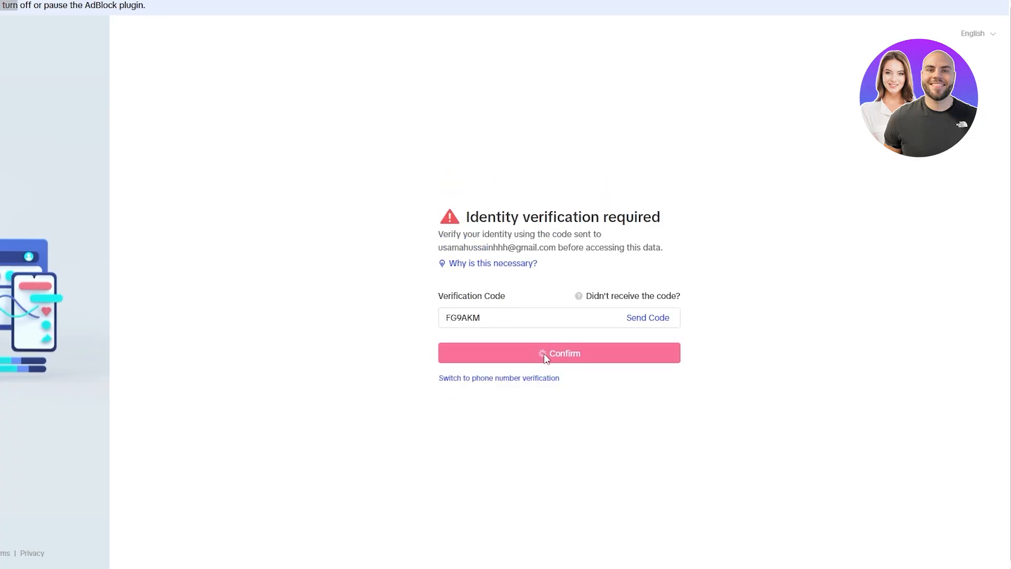
{"action": "left_click", "coordinate": [544, 352]}
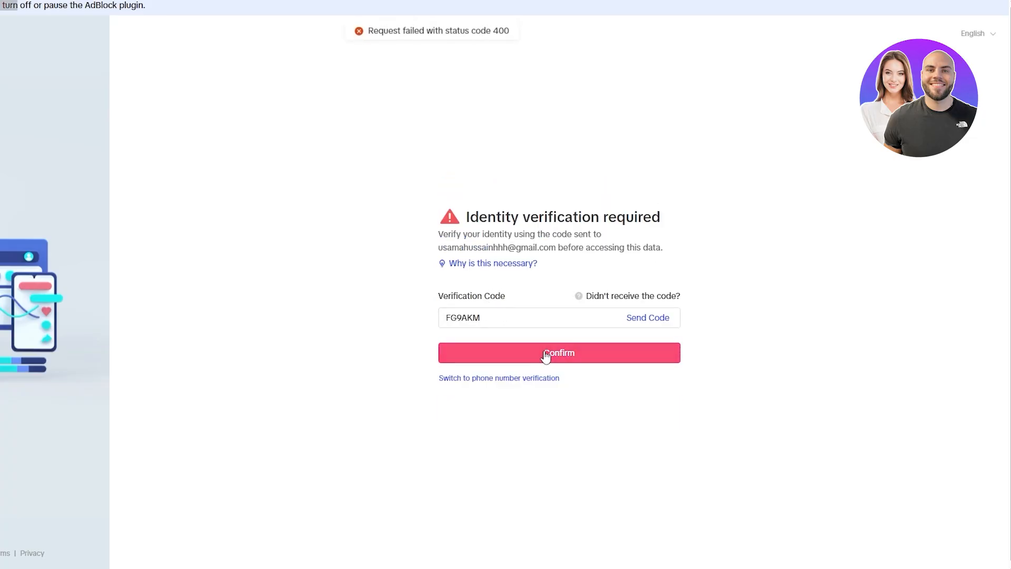
{"action": "left_click_drag", "start_coordinate": [379, 34], "coordinate": [562, 84]}
{"action": "left_click", "coordinate": [556, 356]}
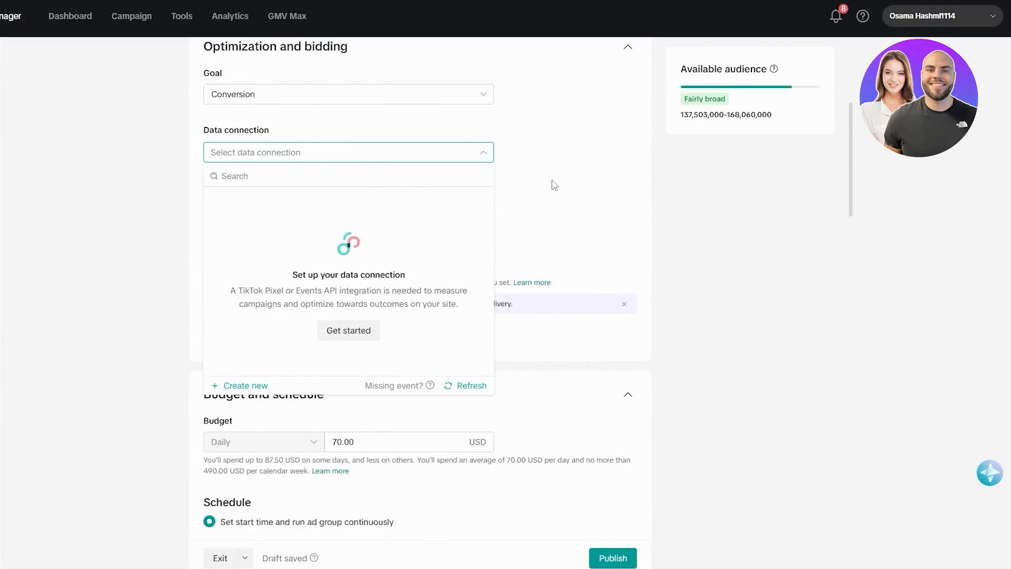
{"action": "left_click", "coordinate": [553, 185]}
Review the budget and schedule, audience targeting, creative assets and ad preview
{"action": "scroll", "coordinate": [487, 322], "scroll_direction": "down", "scroll_amount": 7}
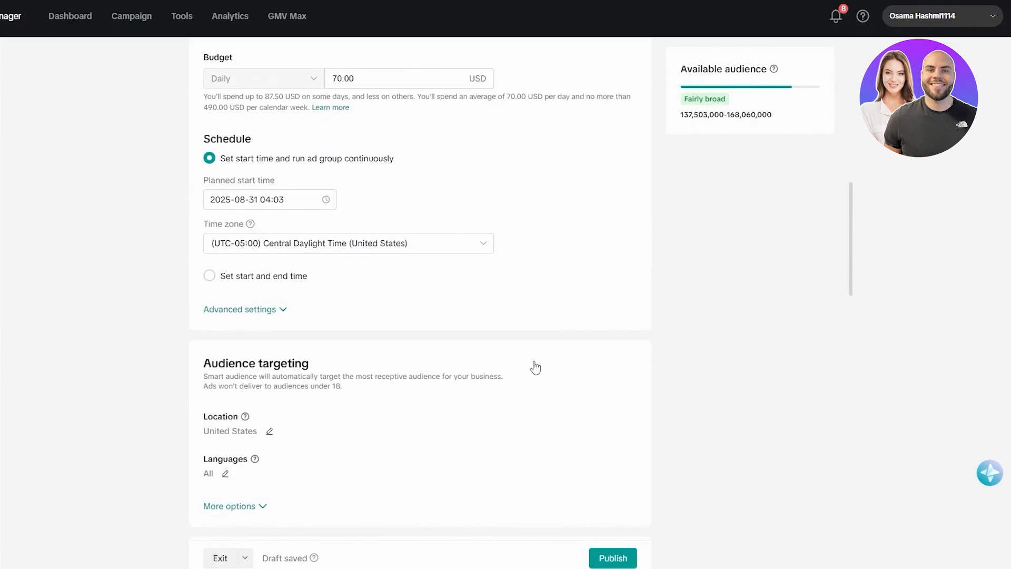
{"action": "scroll", "coordinate": [470, 341], "scroll_direction": "up", "scroll_amount": 7}
{"action": "scroll", "coordinate": [611, 543], "scroll_direction": "down", "scroll_amount": 15}
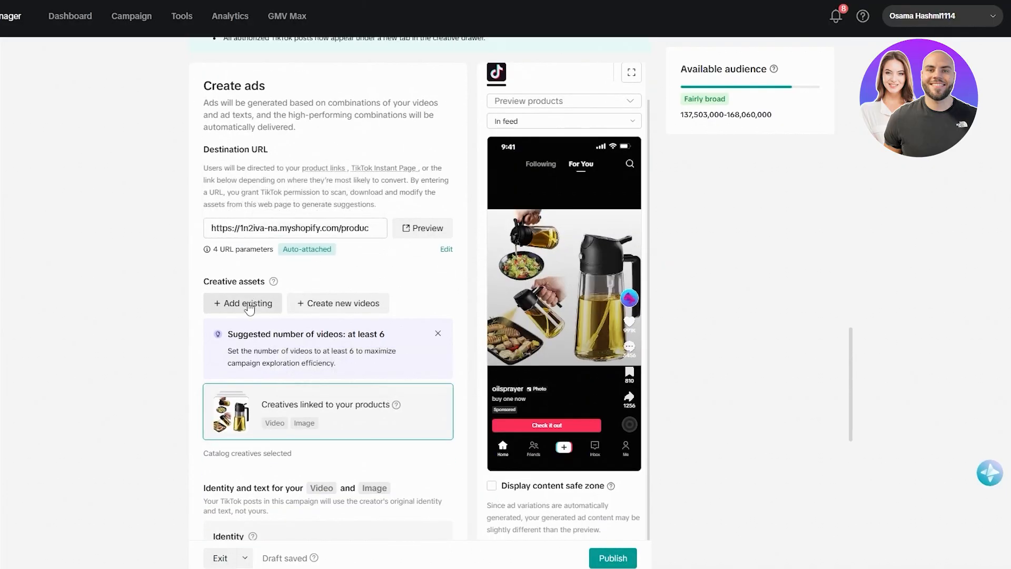
{"action": "left_click_drag", "start_coordinate": [225, 281], "coordinate": [267, 281]}
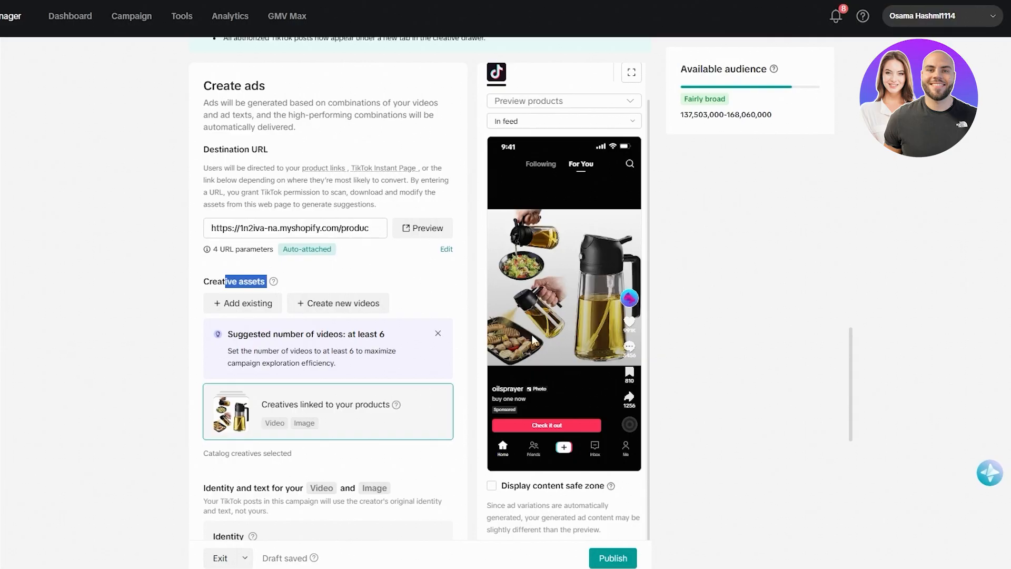
{"action": "scroll", "coordinate": [620, 324], "scroll_direction": "up", "scroll_amount": 3}
{"action": "scroll", "coordinate": [654, 199], "scroll_direction": "up", "scroll_amount": 6}
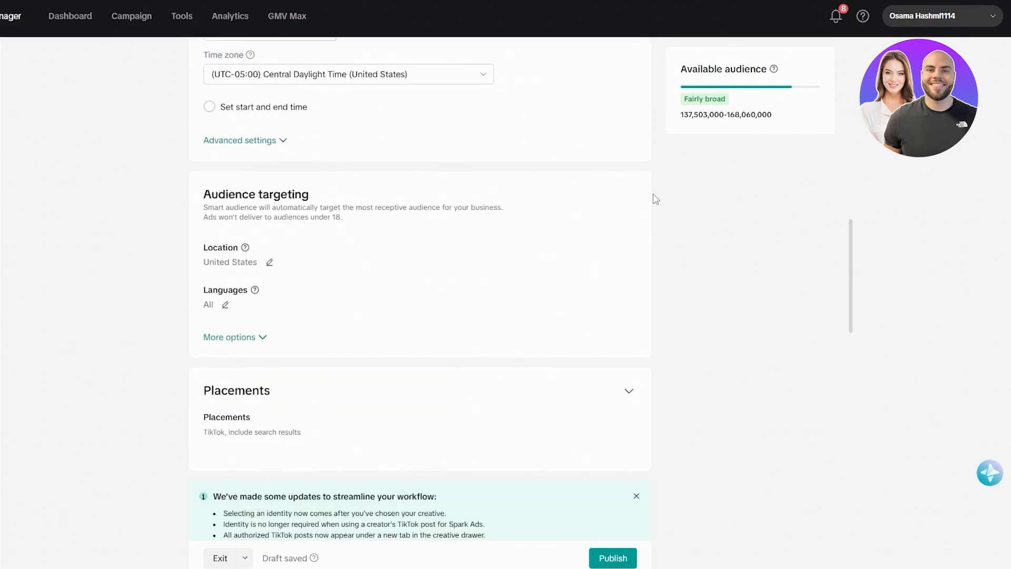